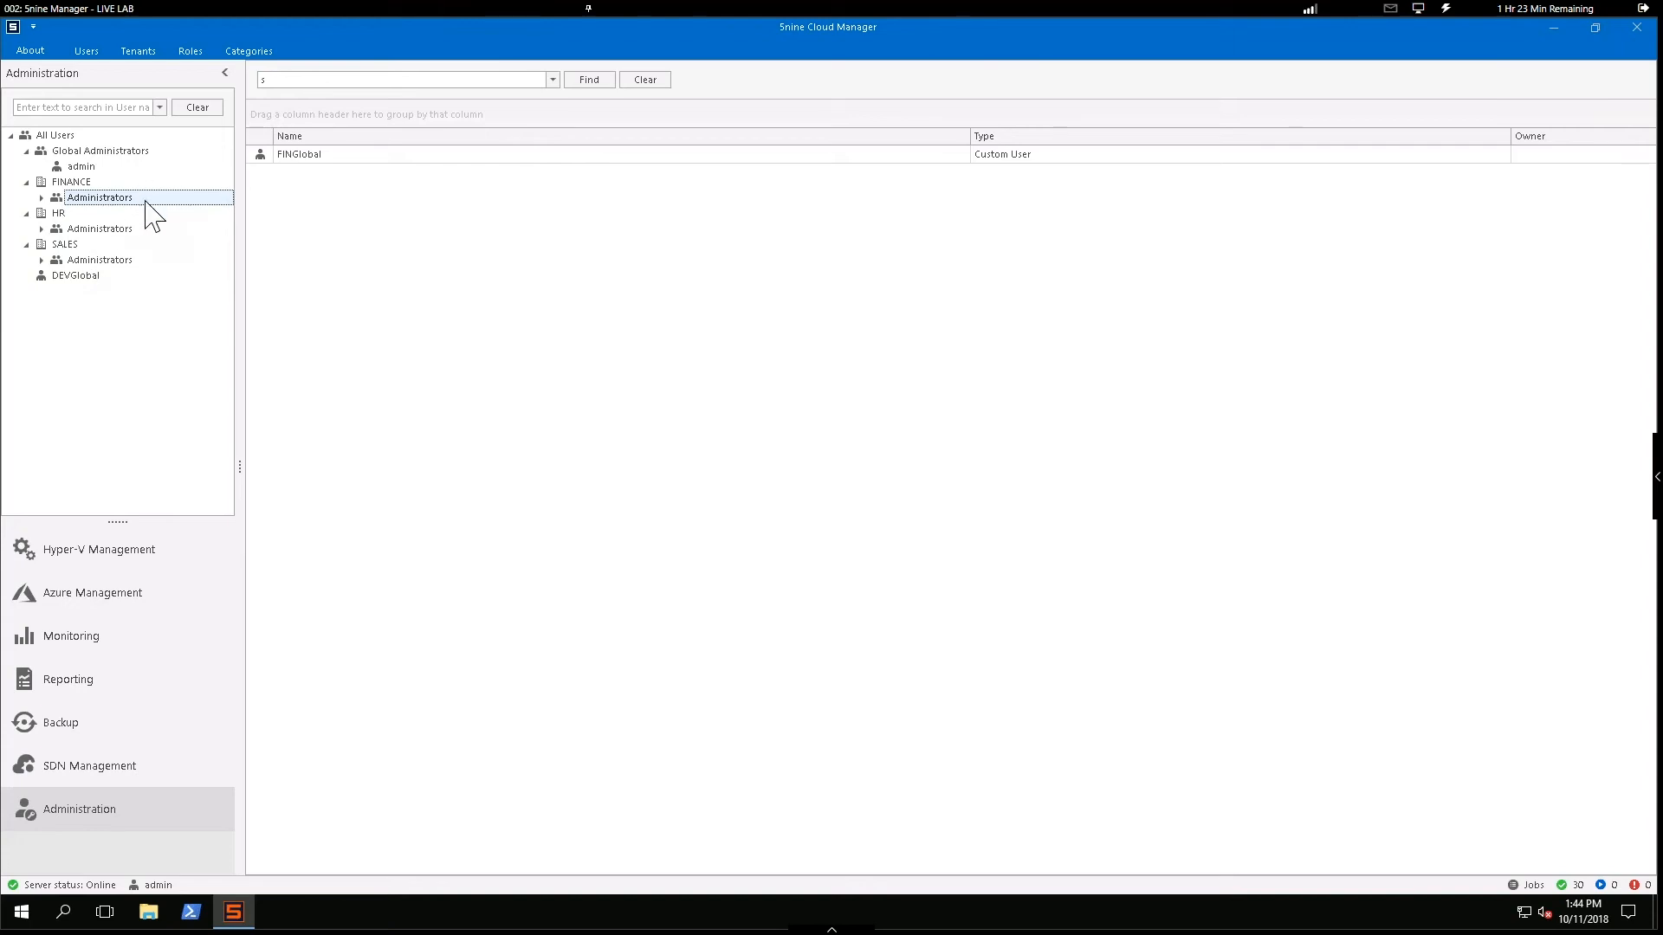
- Open the roles list and select the ITAdmin role to examine it
left_click(190, 54)
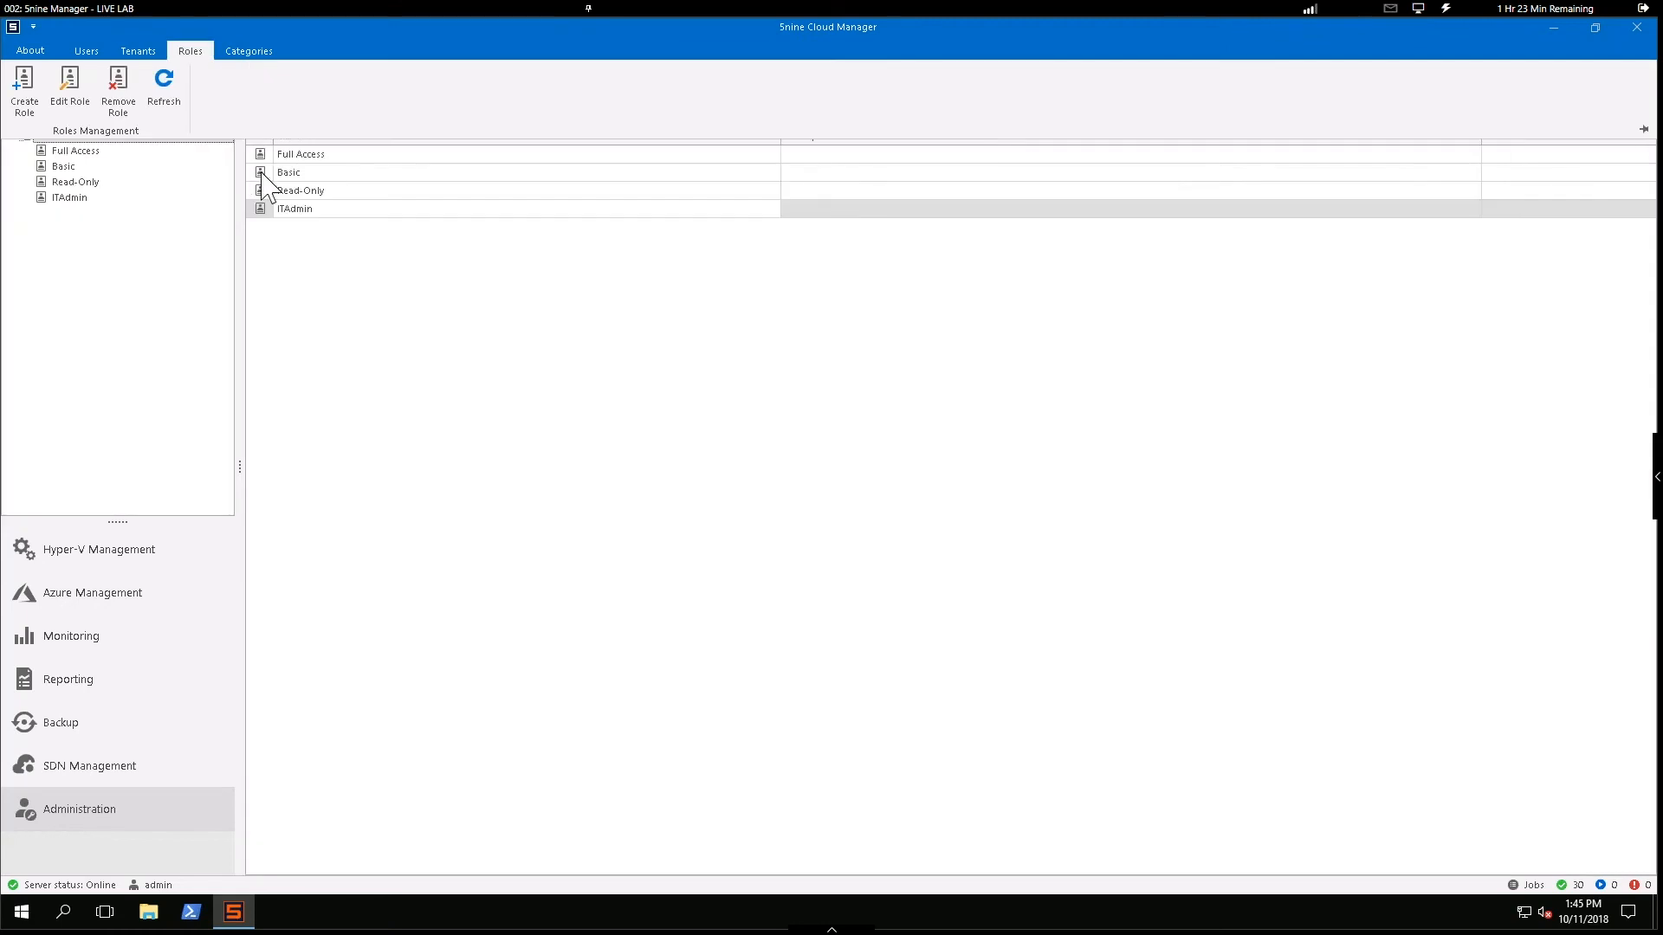
left_click(305, 208)
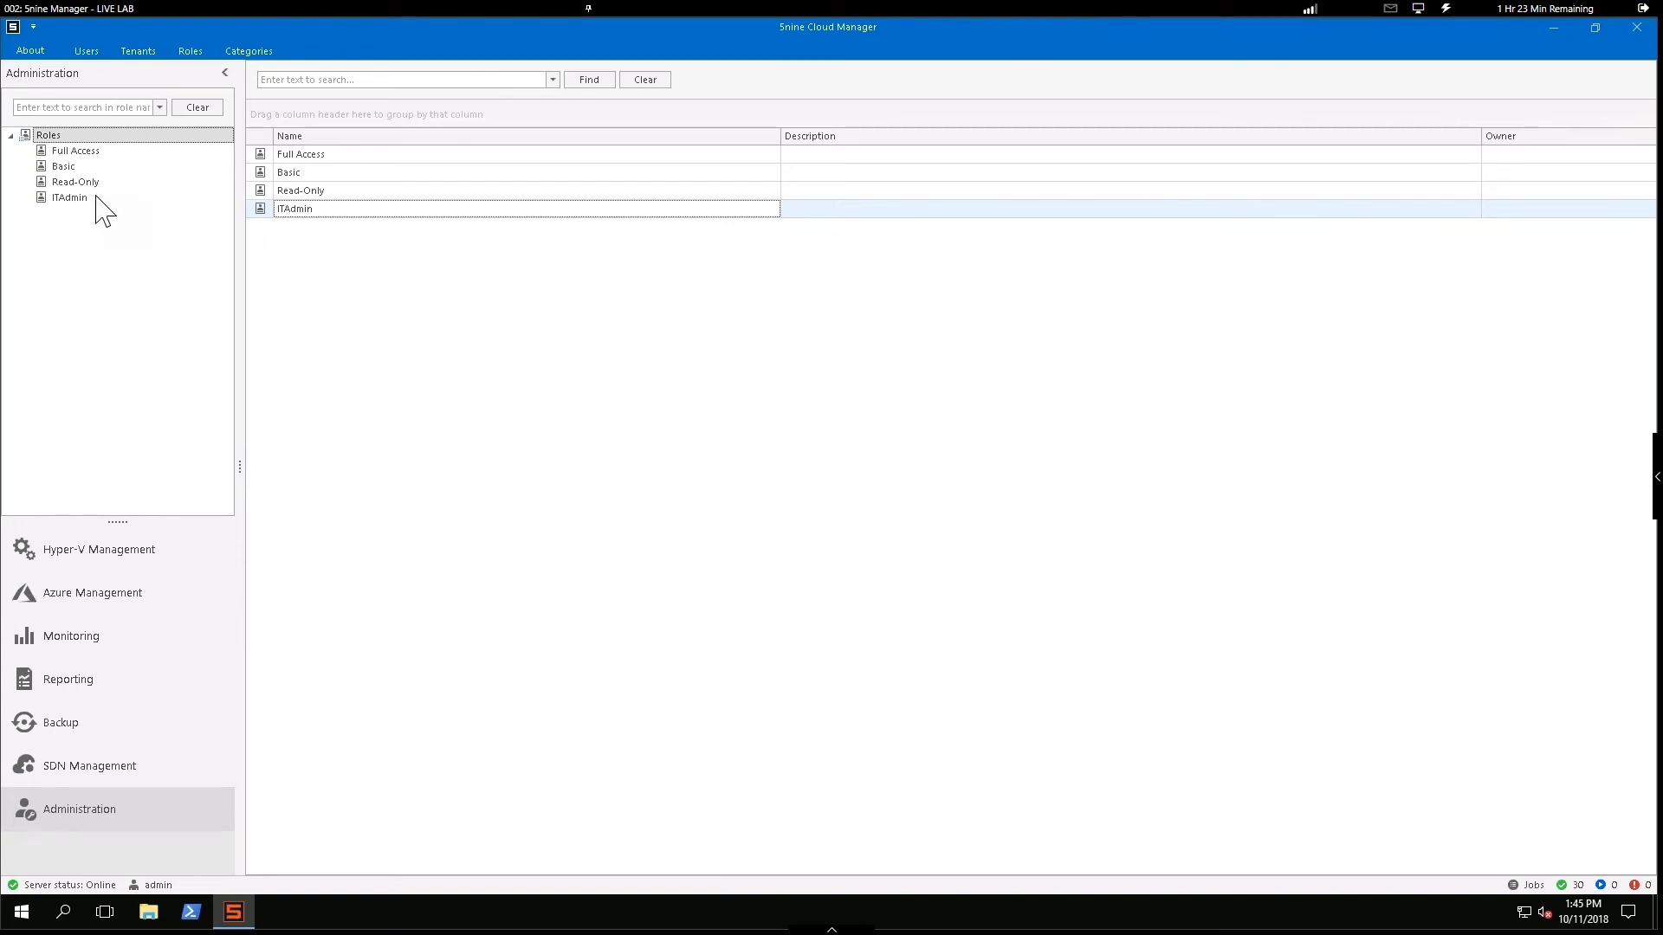
- Add an enabled custom user FinAdmin as tenant administrator of FINANCE, entering and confirming the account password
left_click(87, 54)
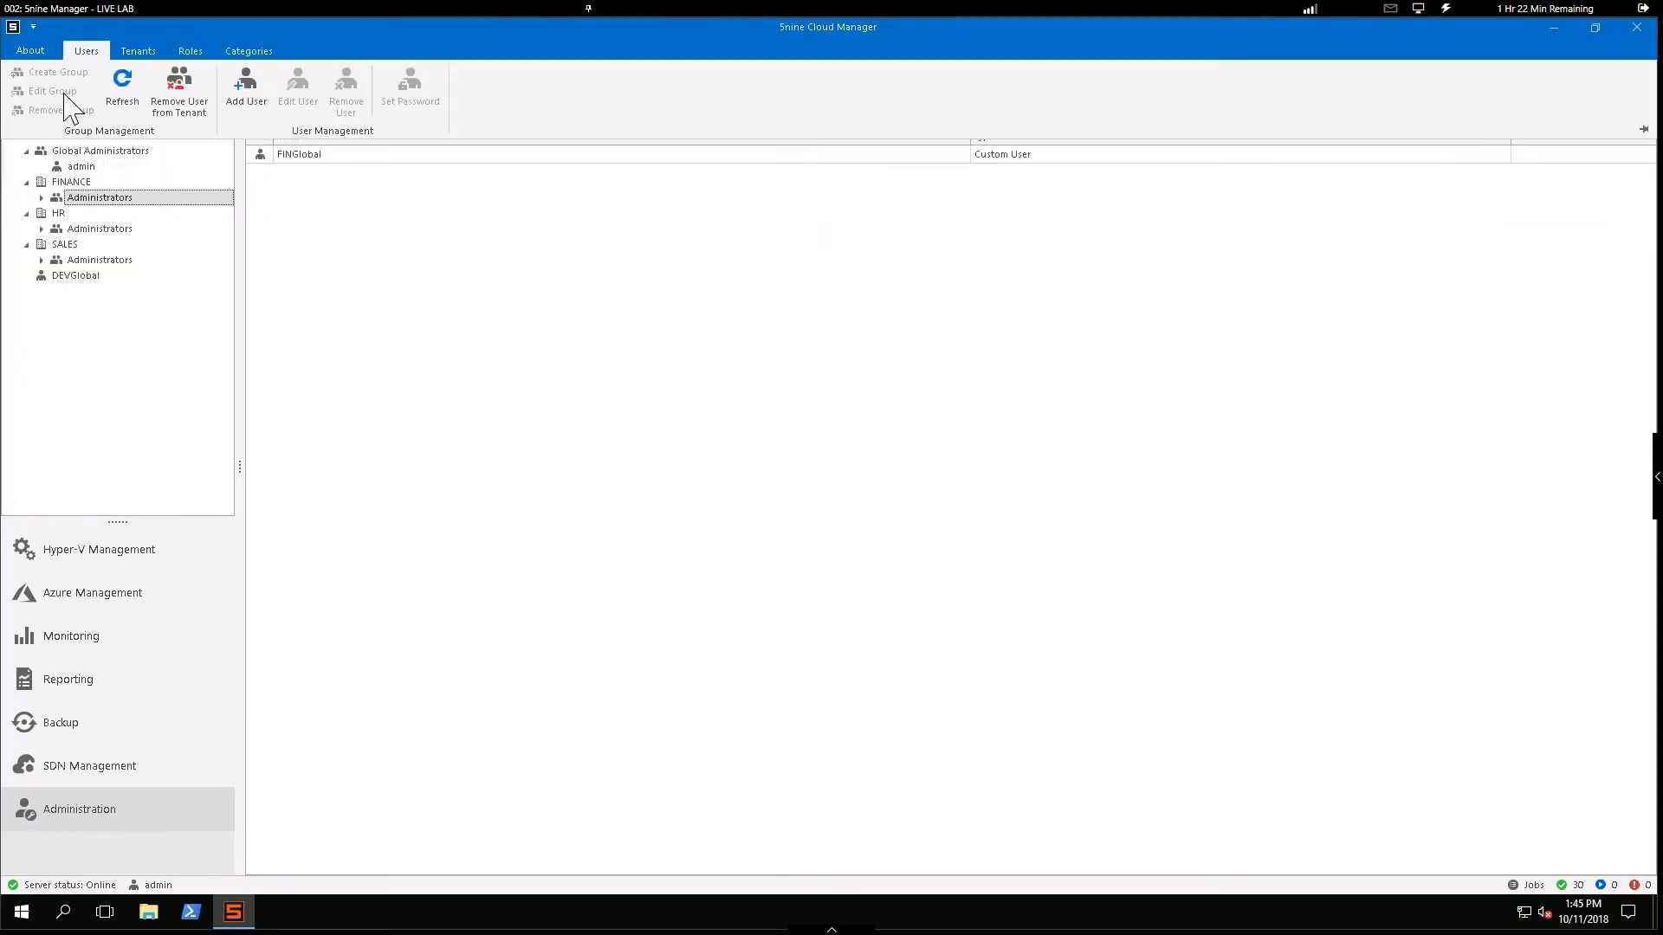
left_click(246, 95)
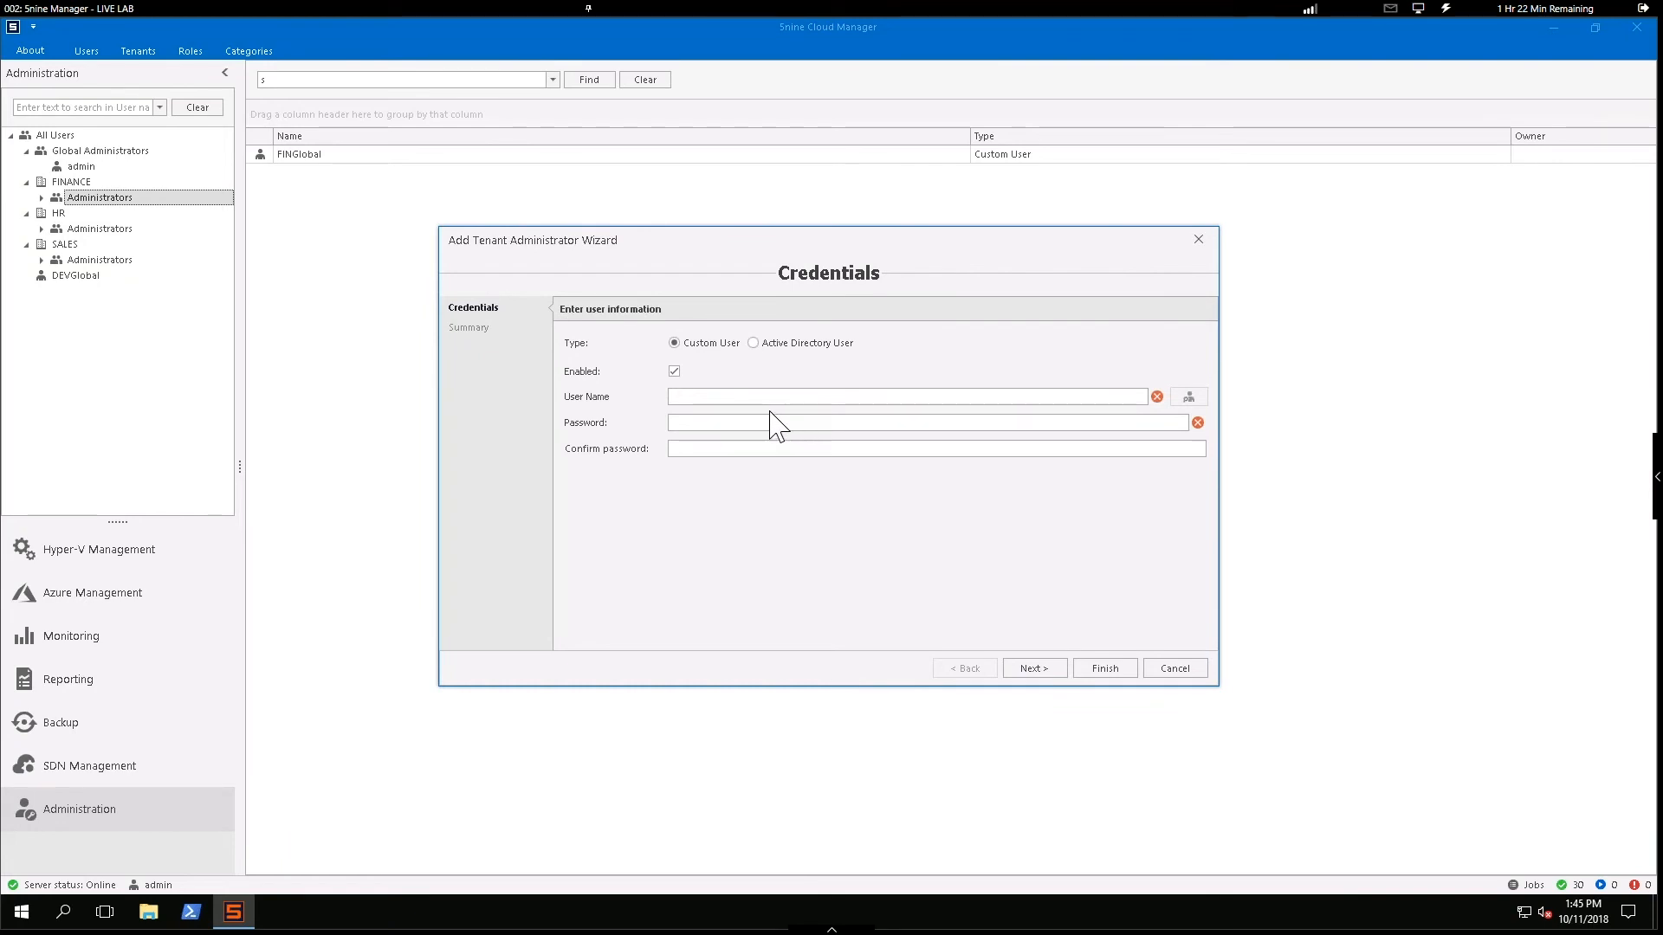
left_click(863, 397)
type("FinAdmin")
left_click(672, 423)
type("••••")
left_click(734, 448)
type("••••")
left_click(1030, 669)
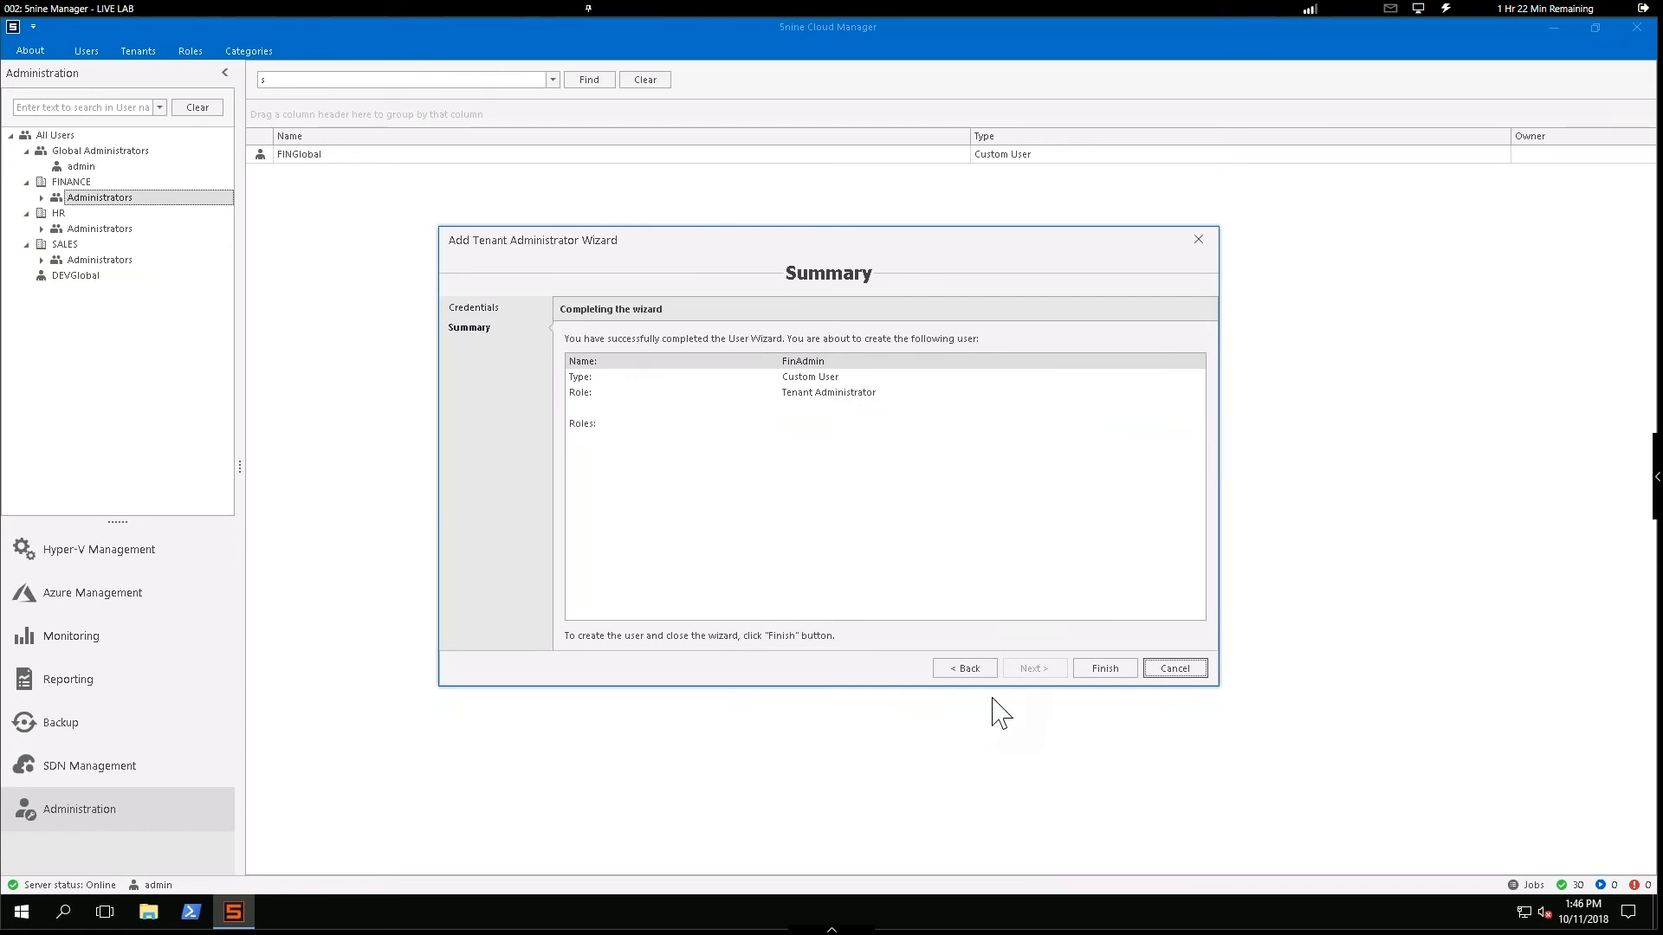
left_click(1119, 664)
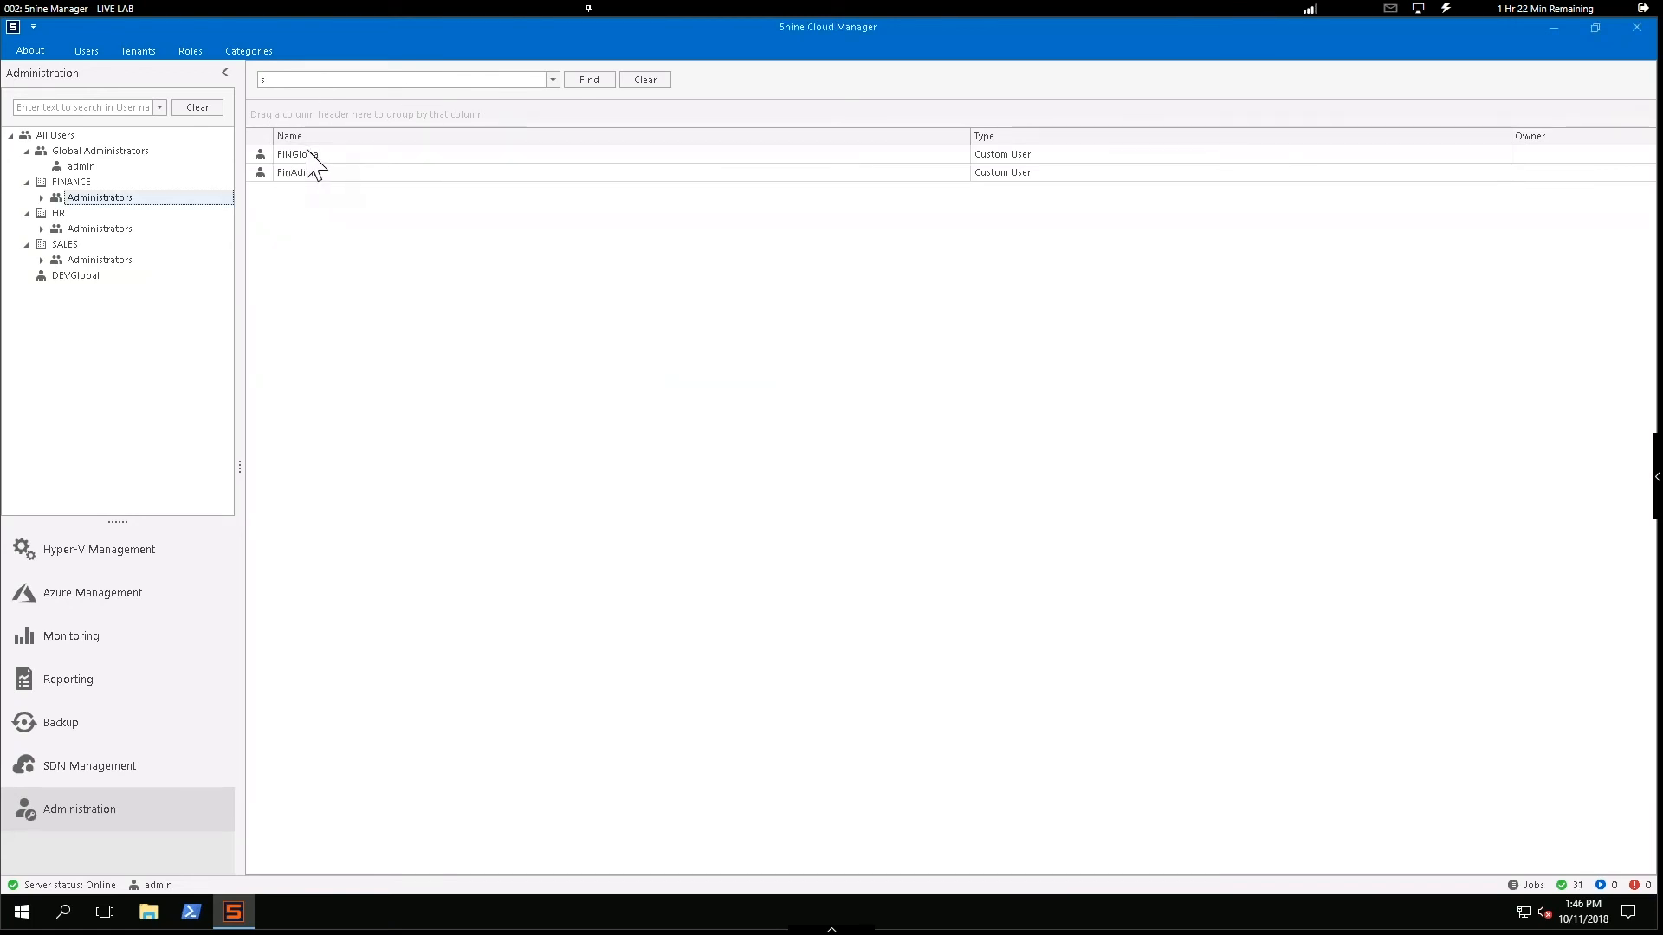
left_click(303, 158)
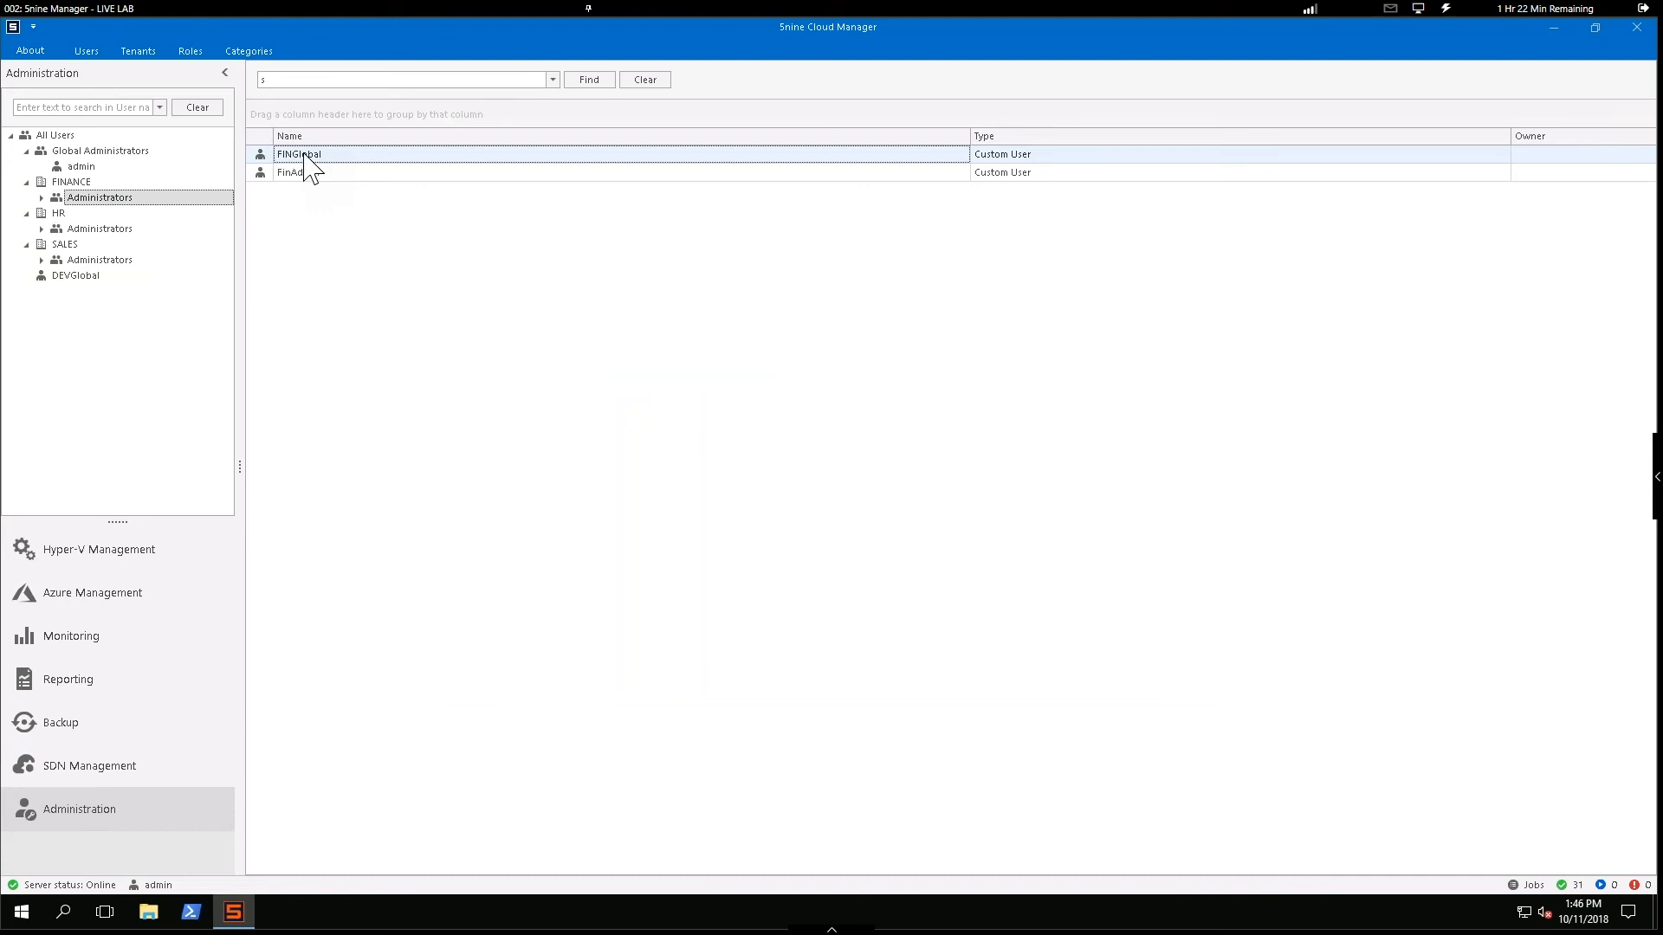
left_click(311, 173)
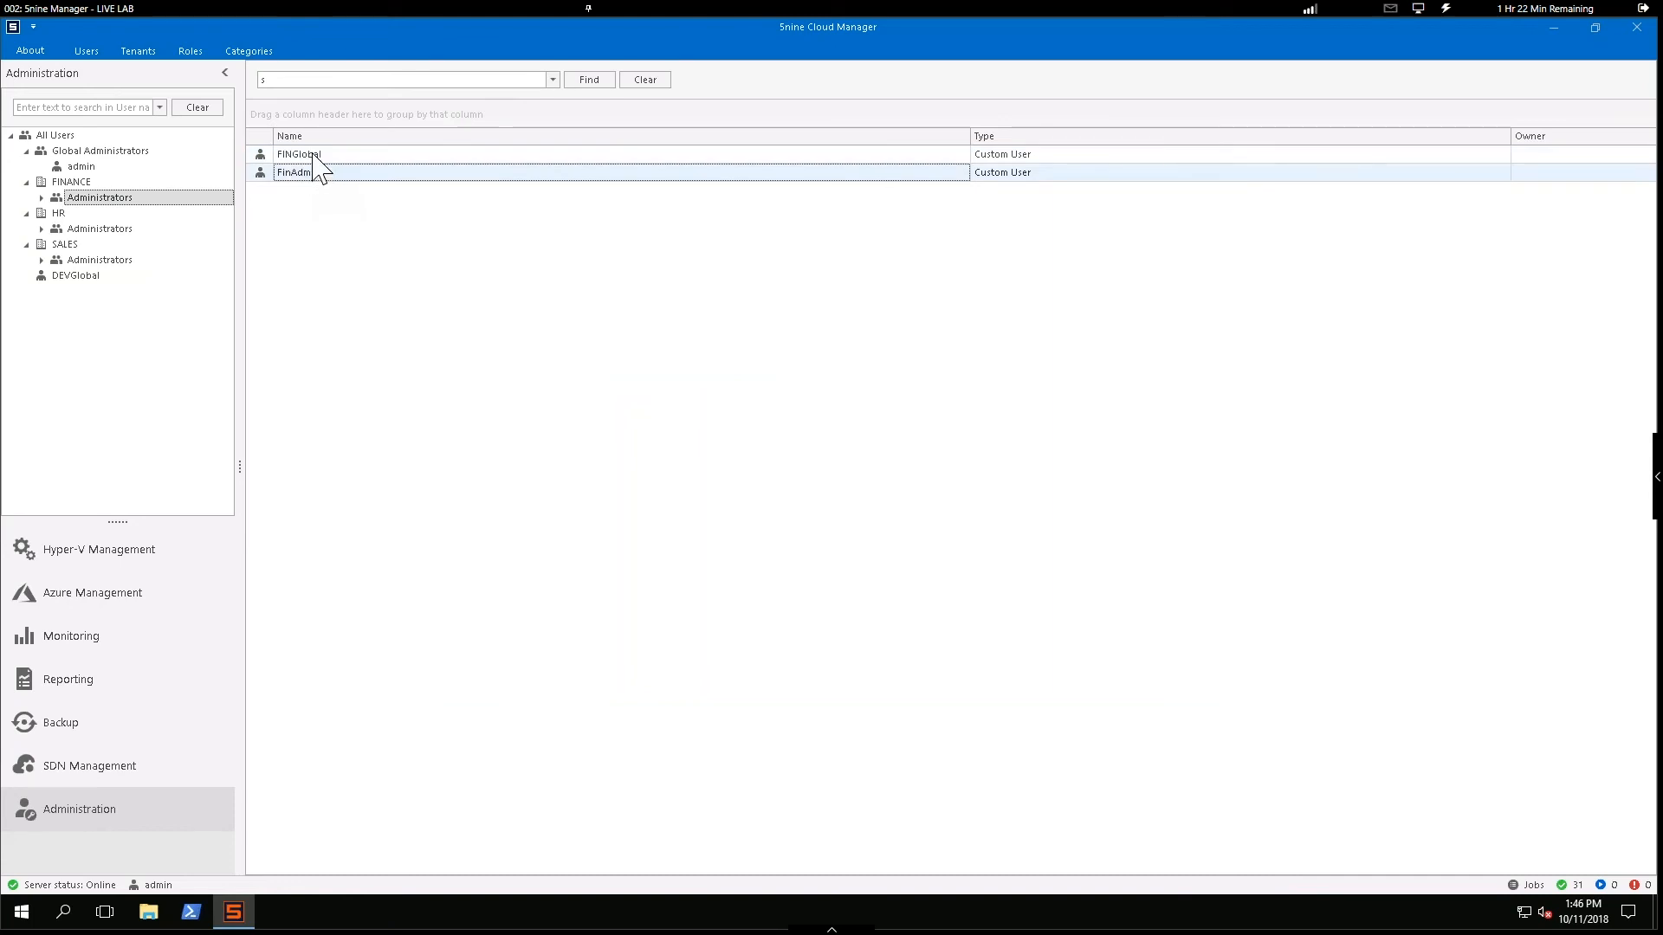
left_click(313, 156)
left_click(90, 52)
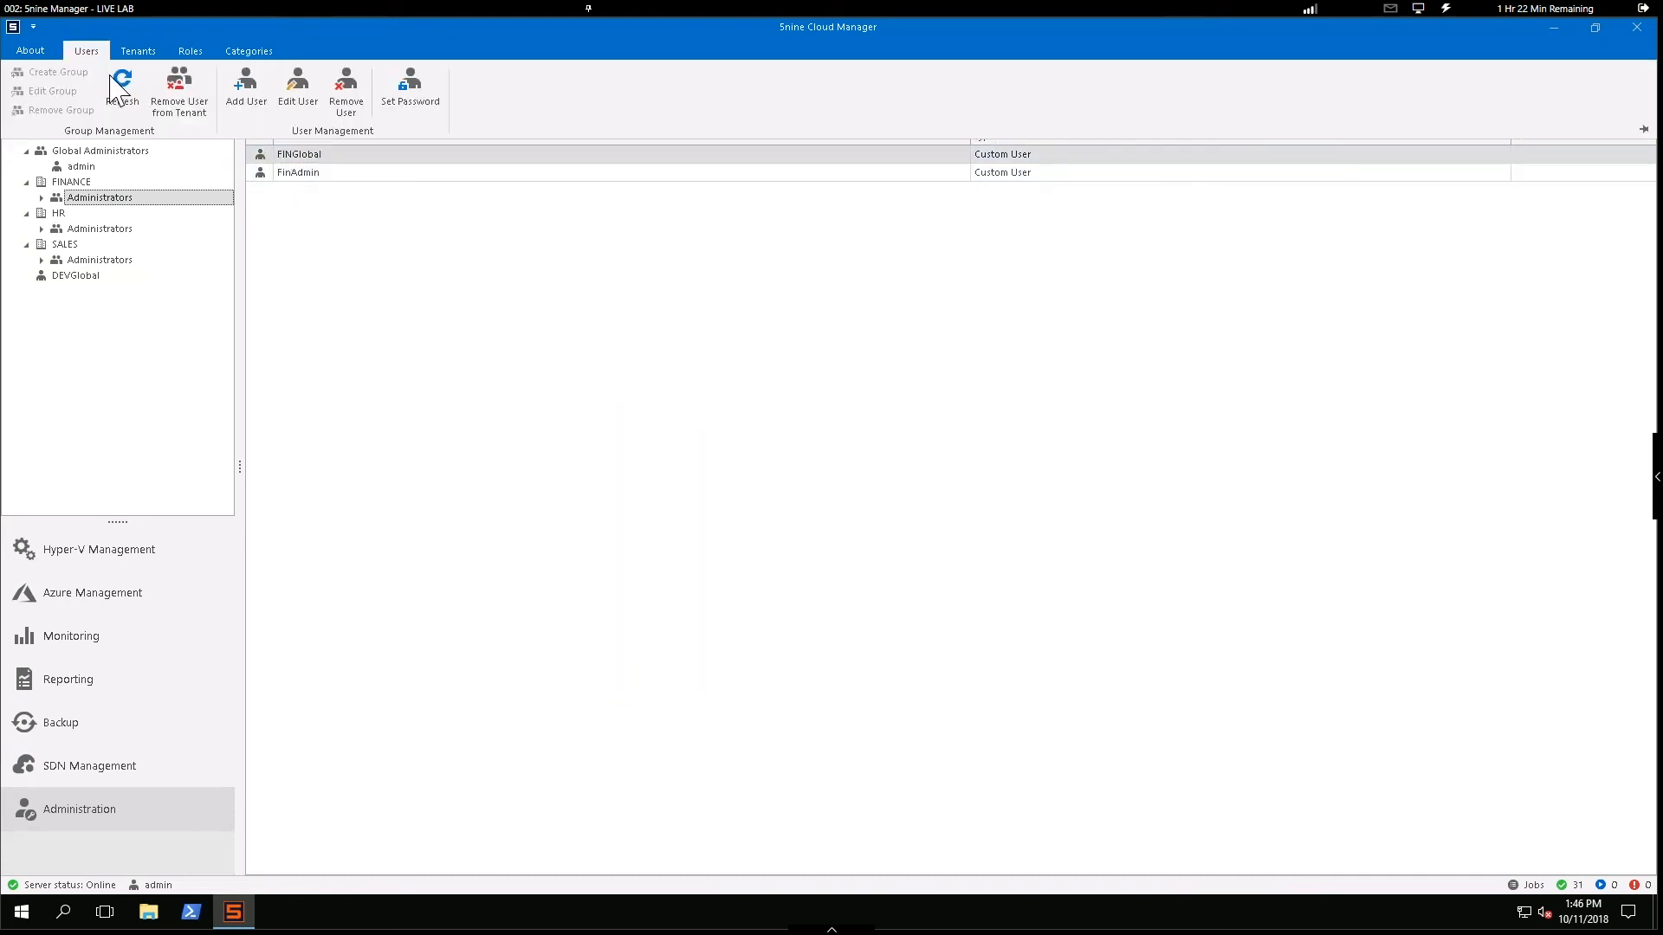
left_click(370, 394)
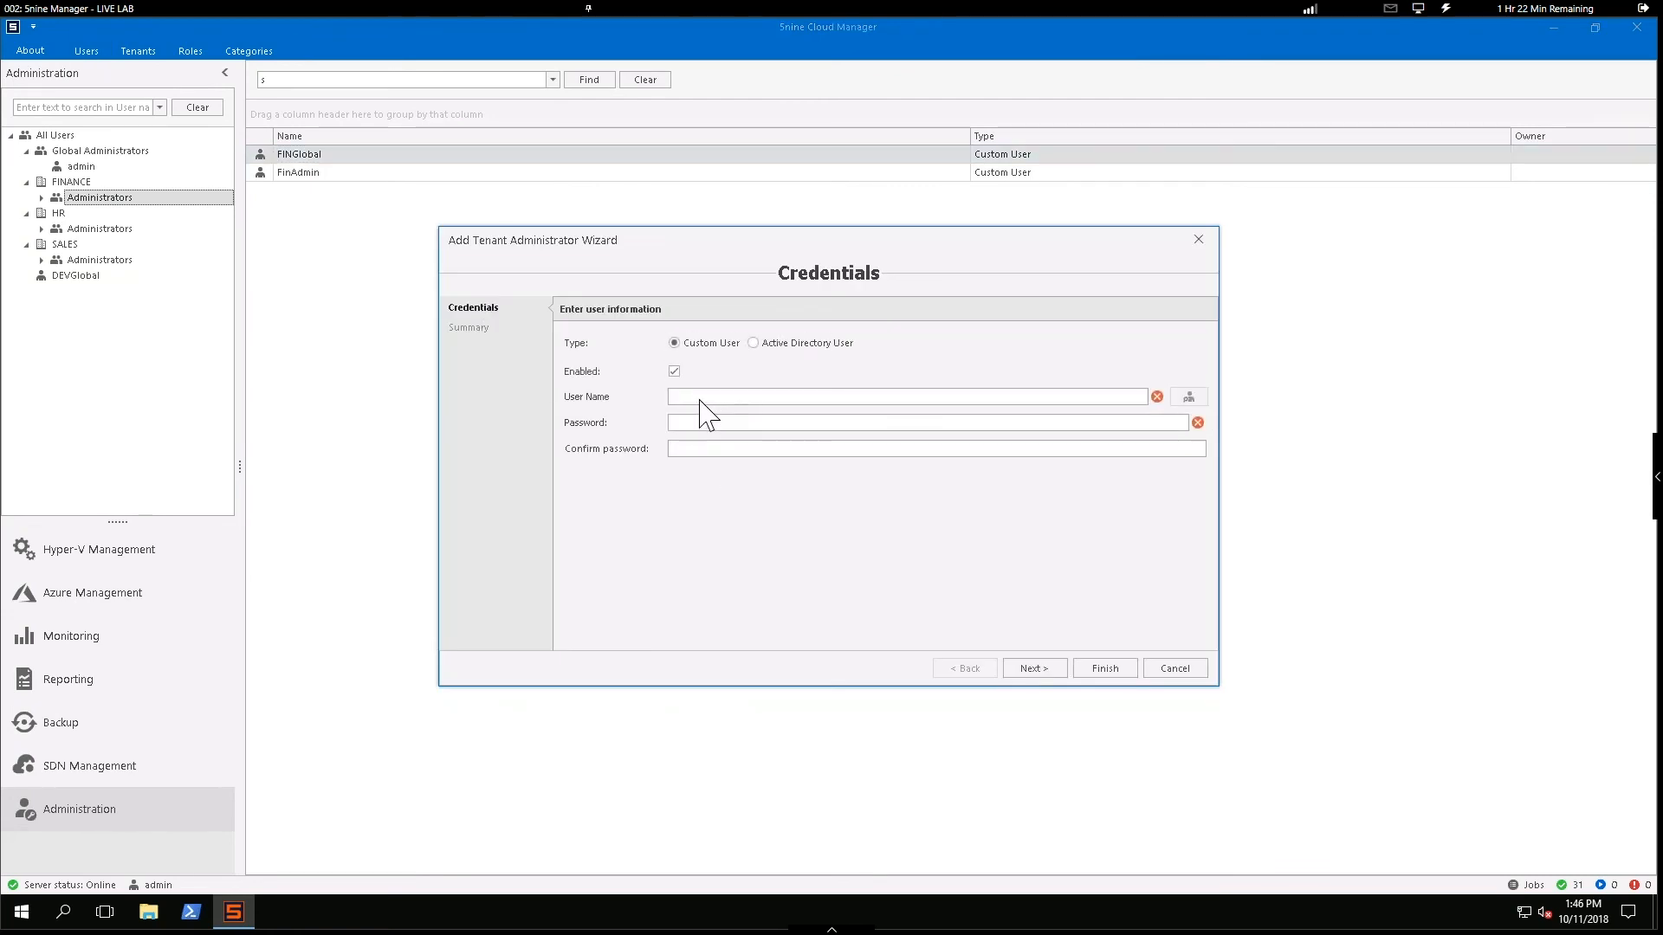
type("c34")
left_click(1033, 669)
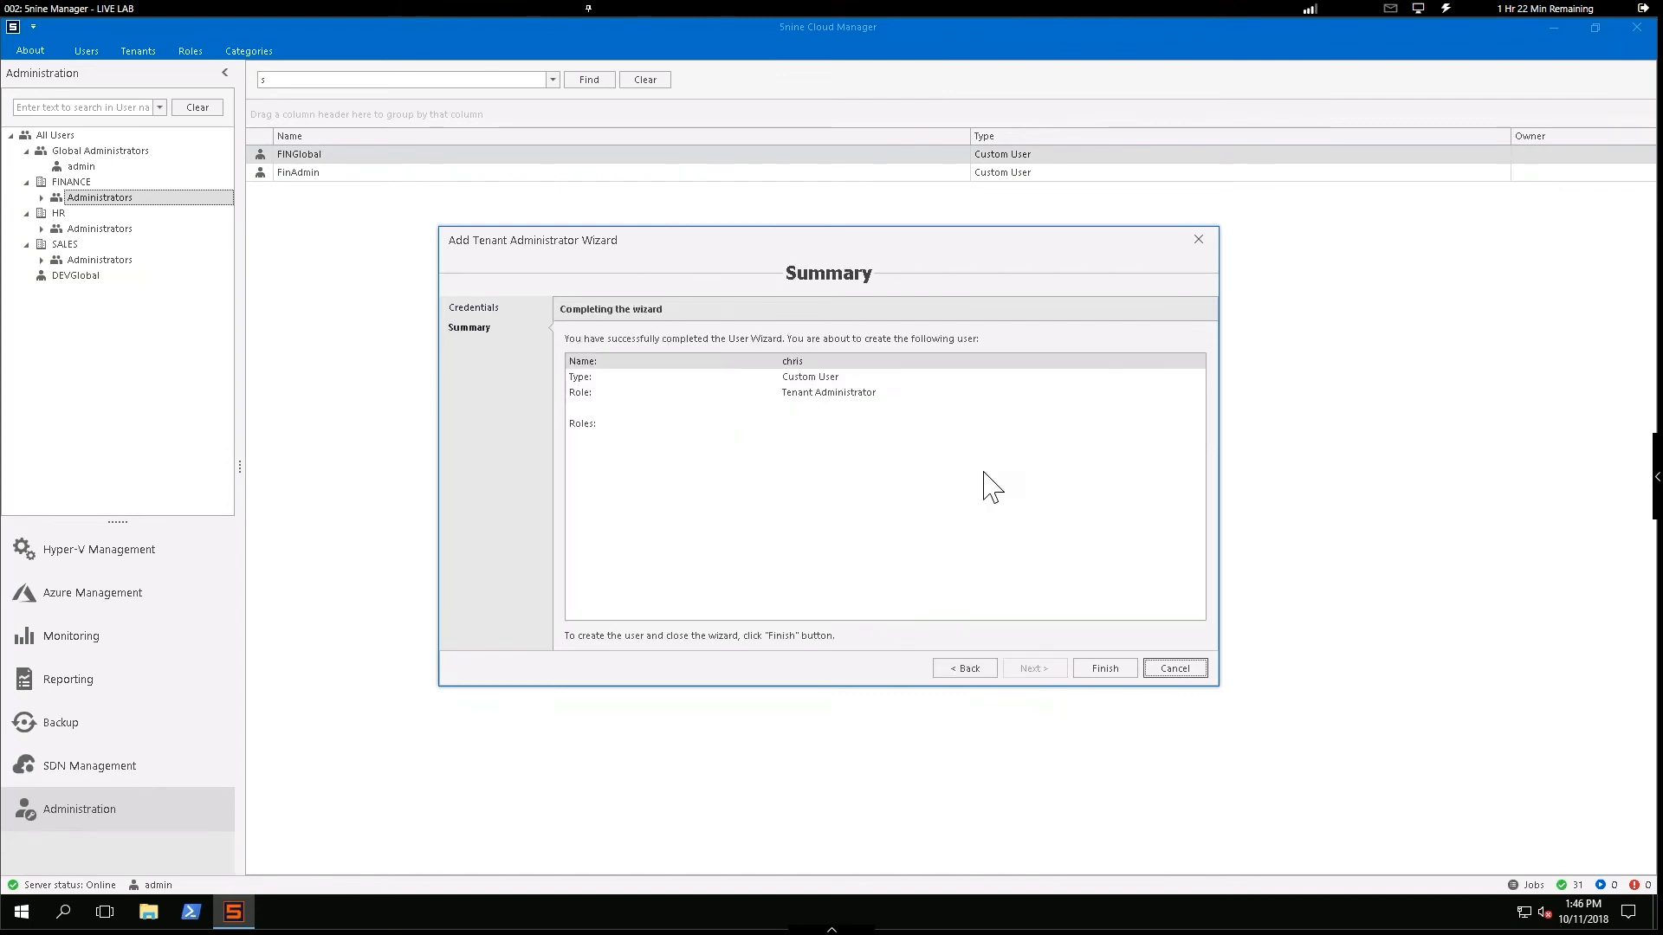
left_click(1199, 240)
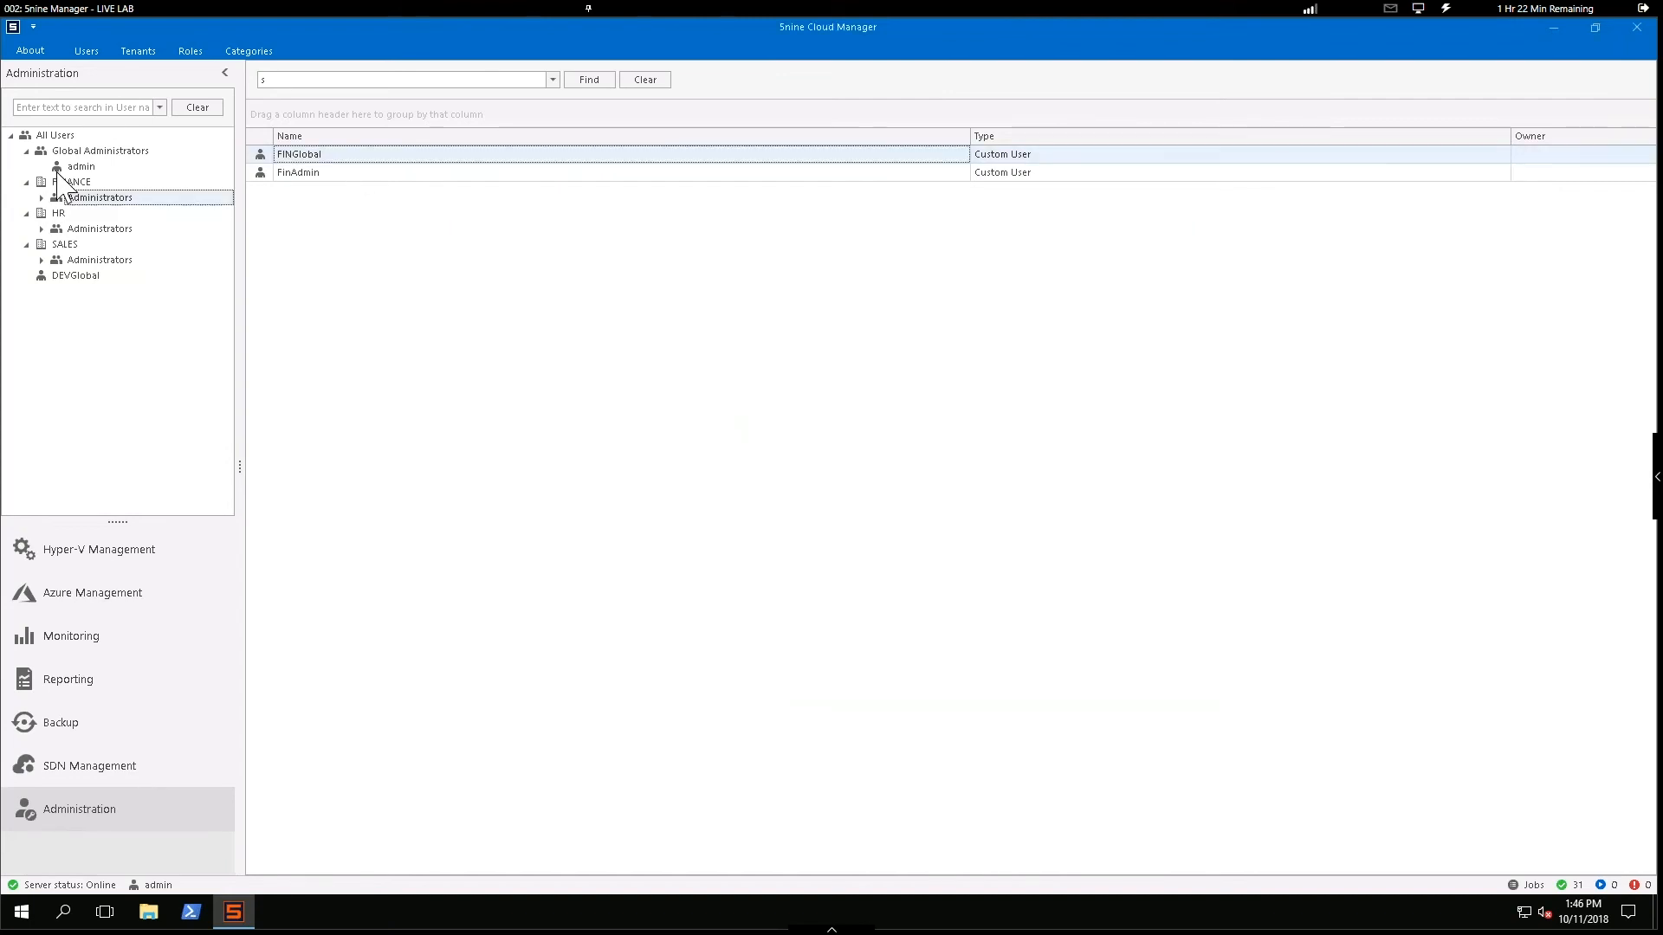
- Start adding a custom user at the All Users level, filling in the user name, password and password confirmation
left_click(64, 166)
left_click(59, 178)
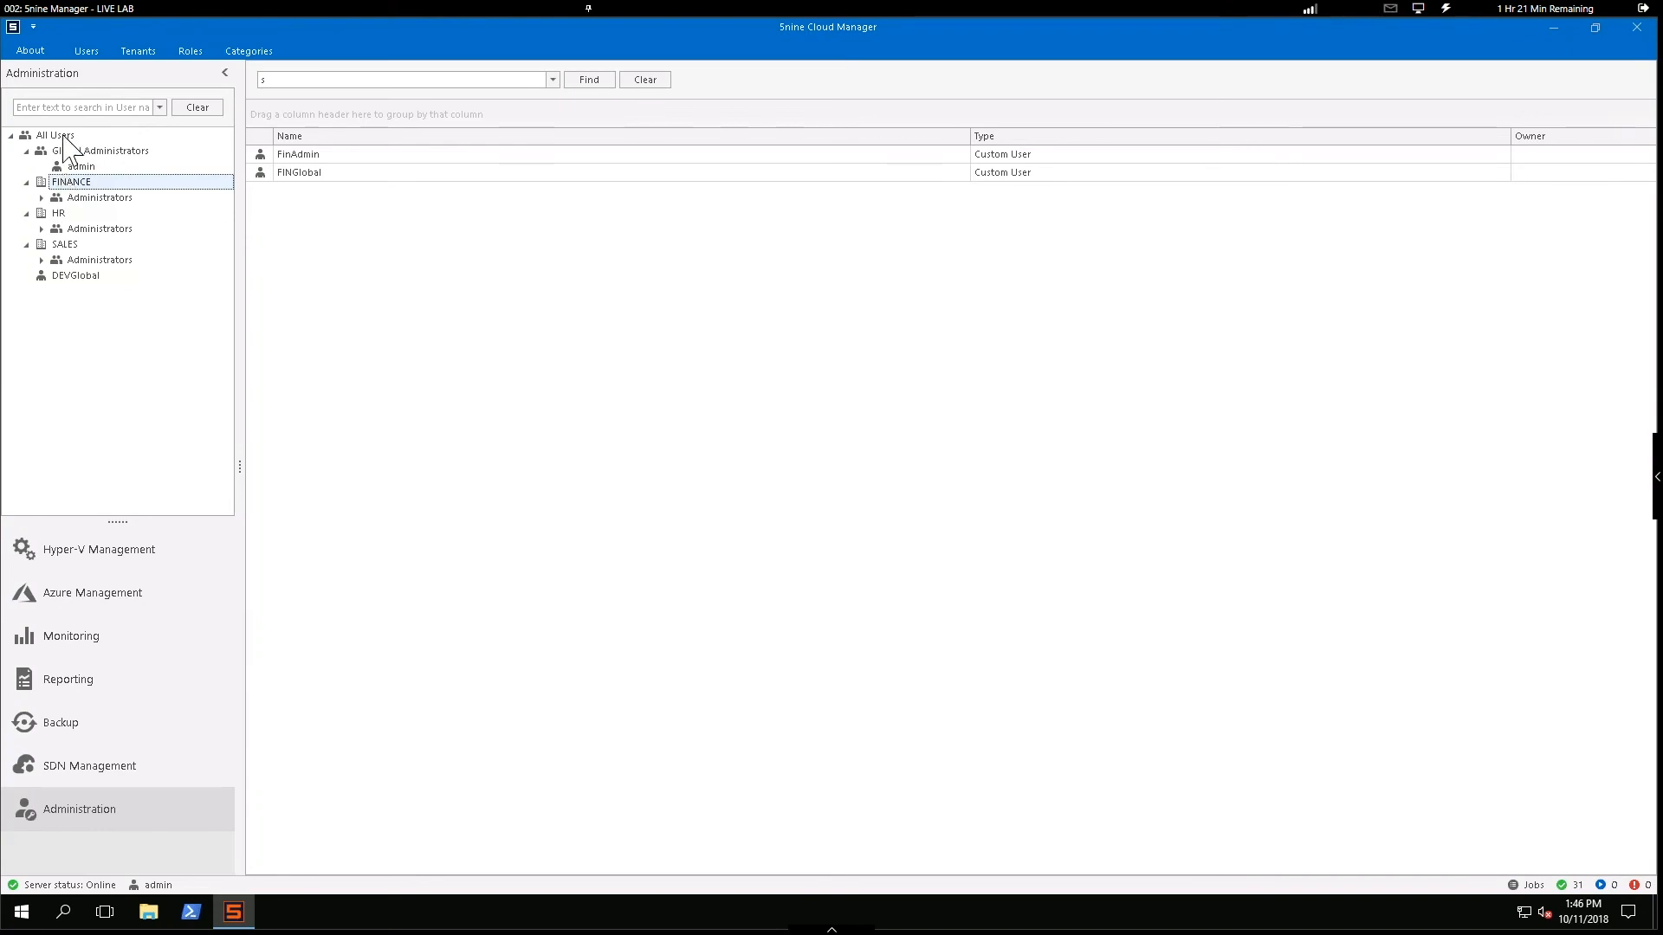
left_click(62, 137)
left_click(87, 50)
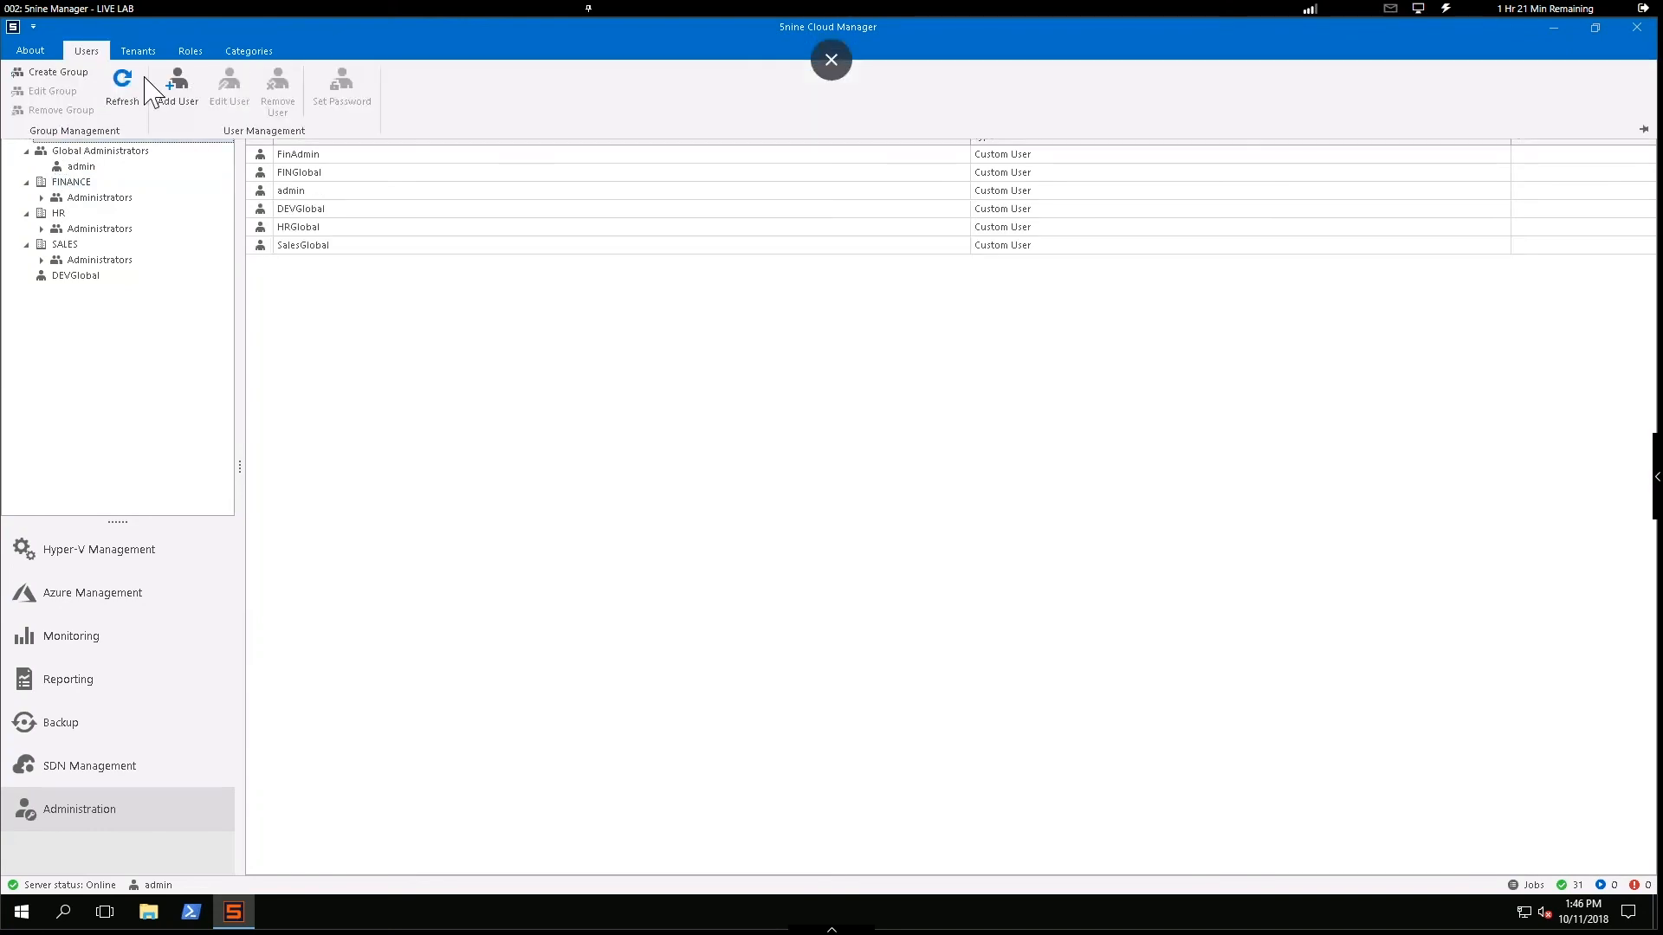
left_click(178, 86)
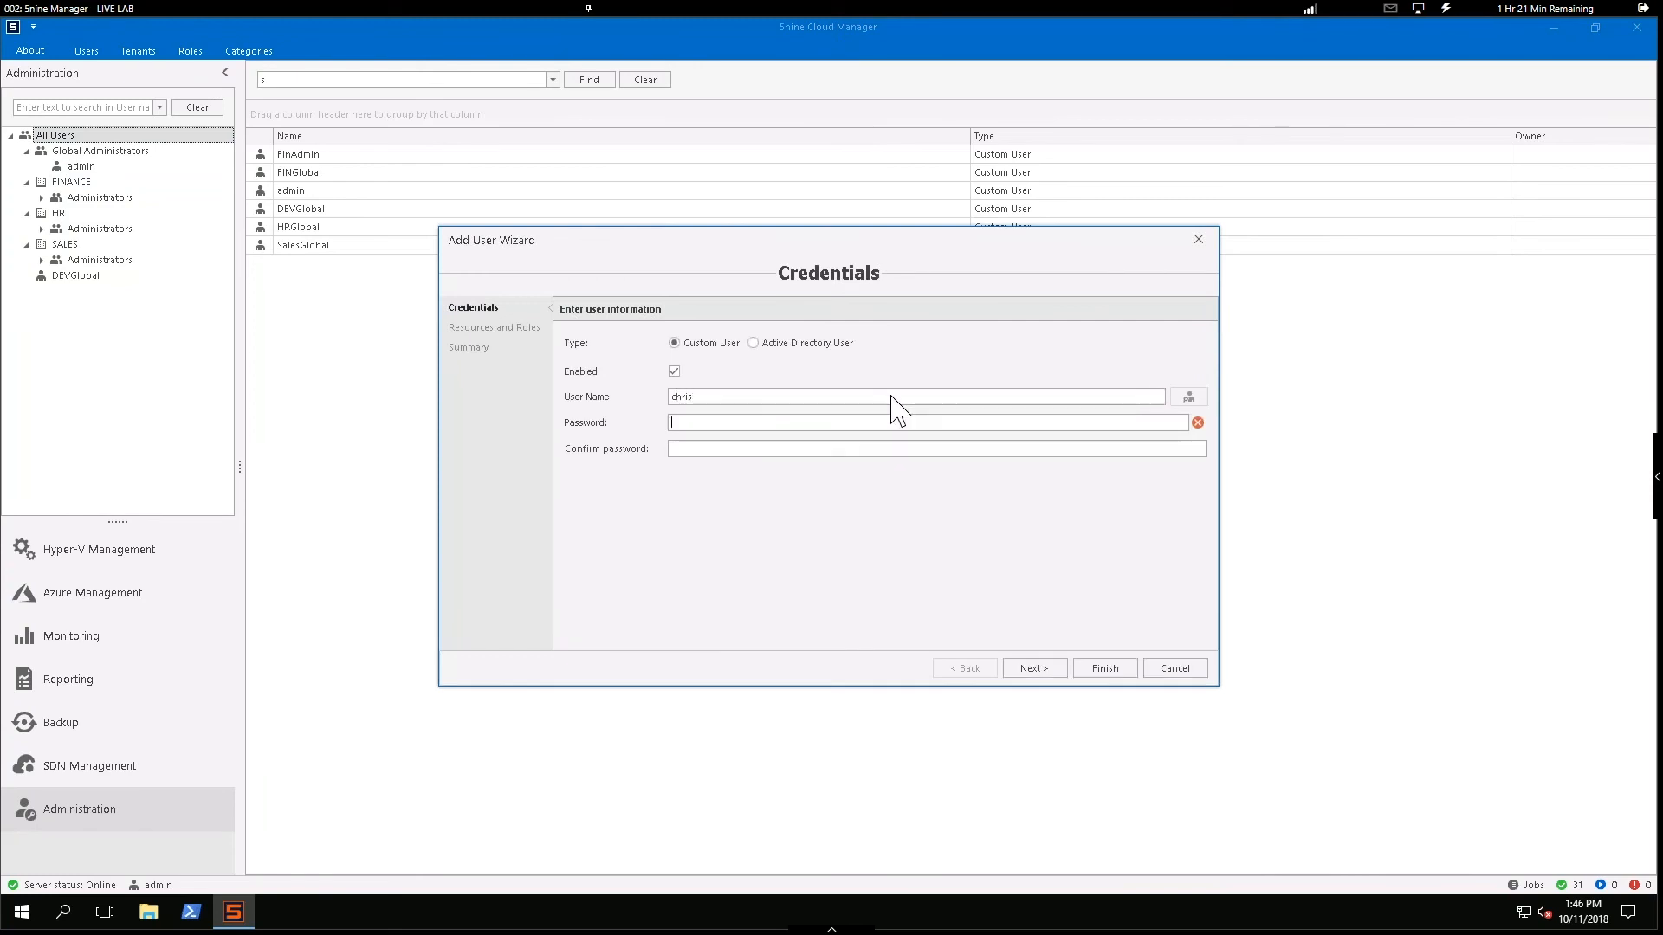
type("s")
left_click(1034, 668)
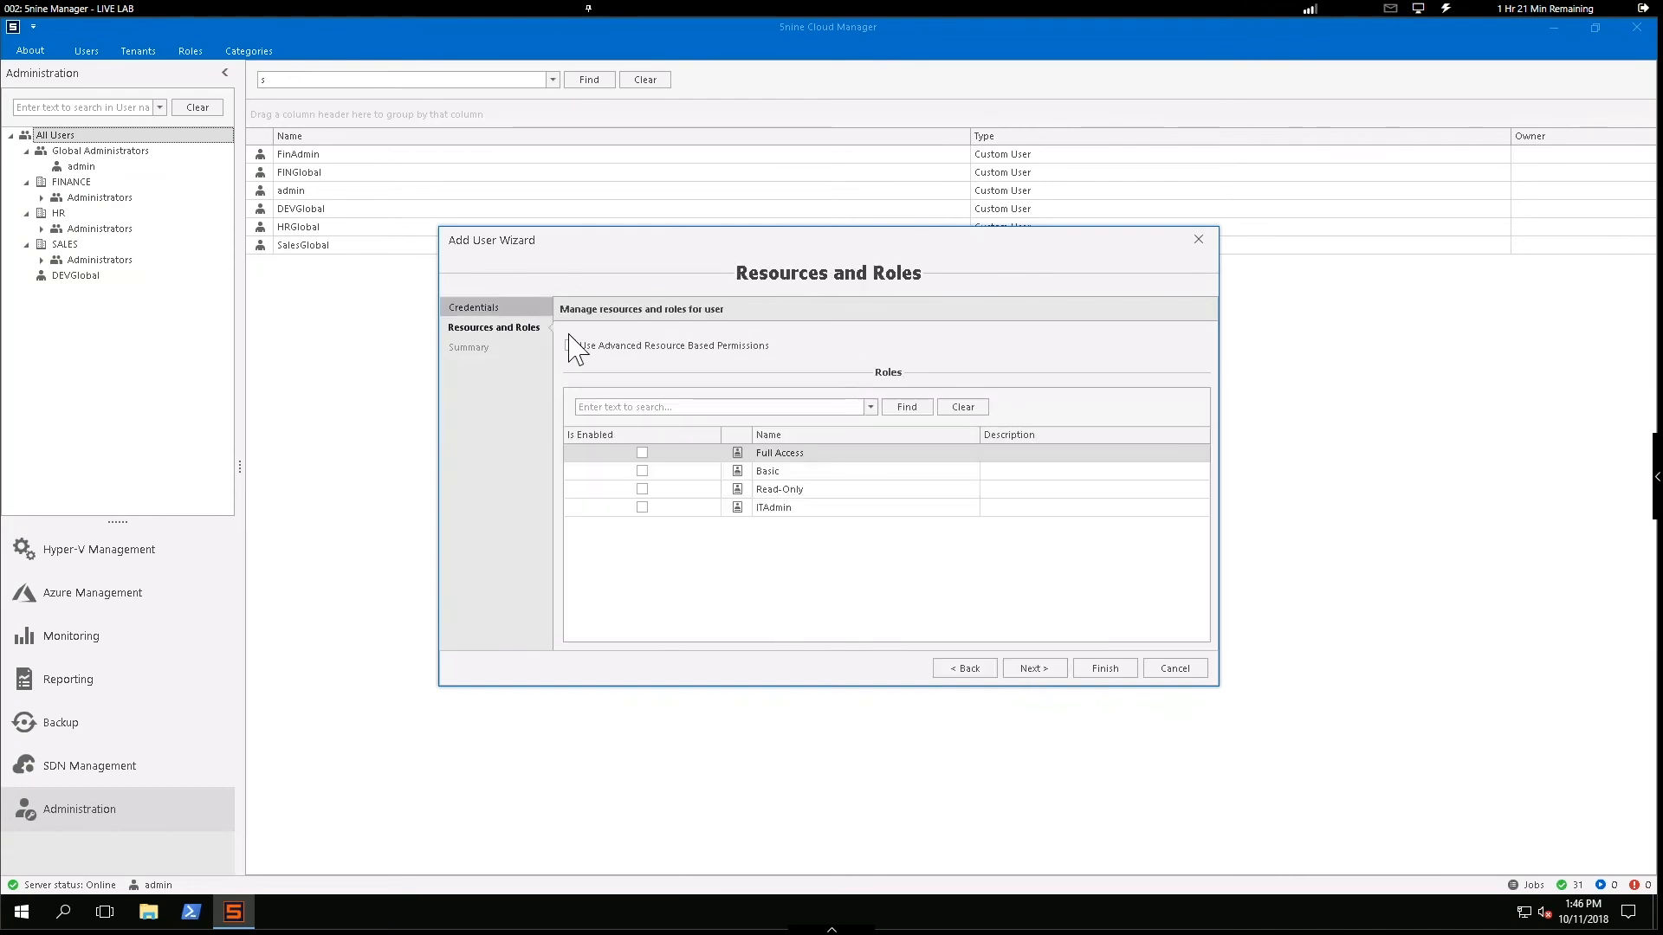
- Enable advanced resource based permissions for the user and assign the ITAdmin role on the cluster resource
left_click(571, 345)
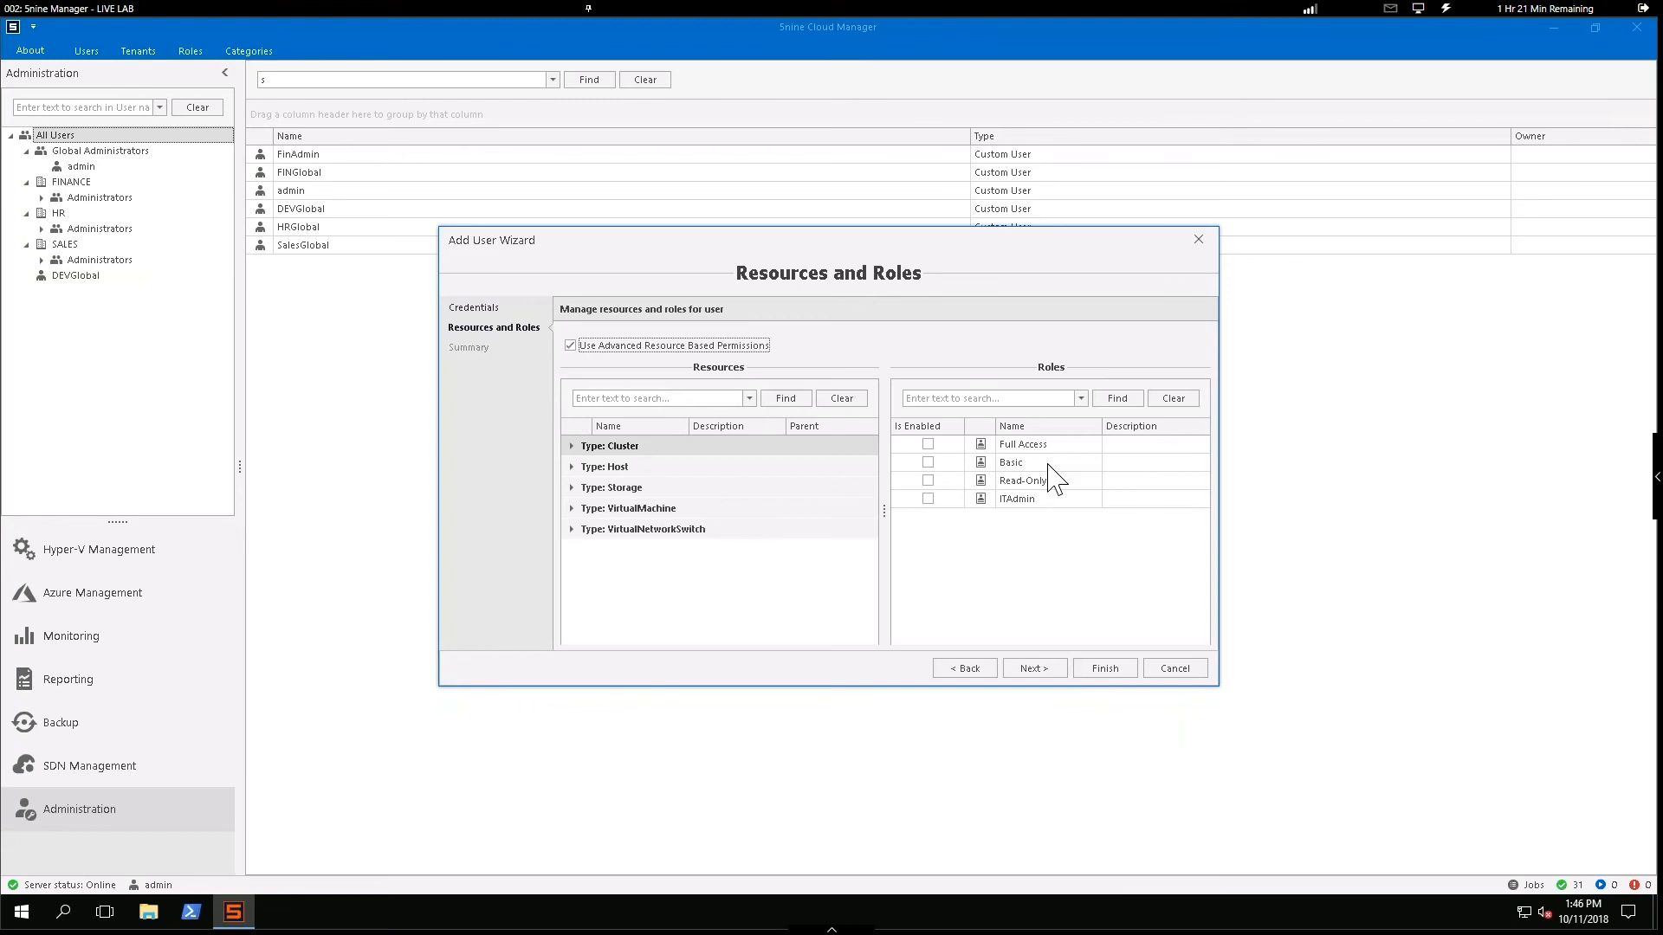
left_click(572, 446)
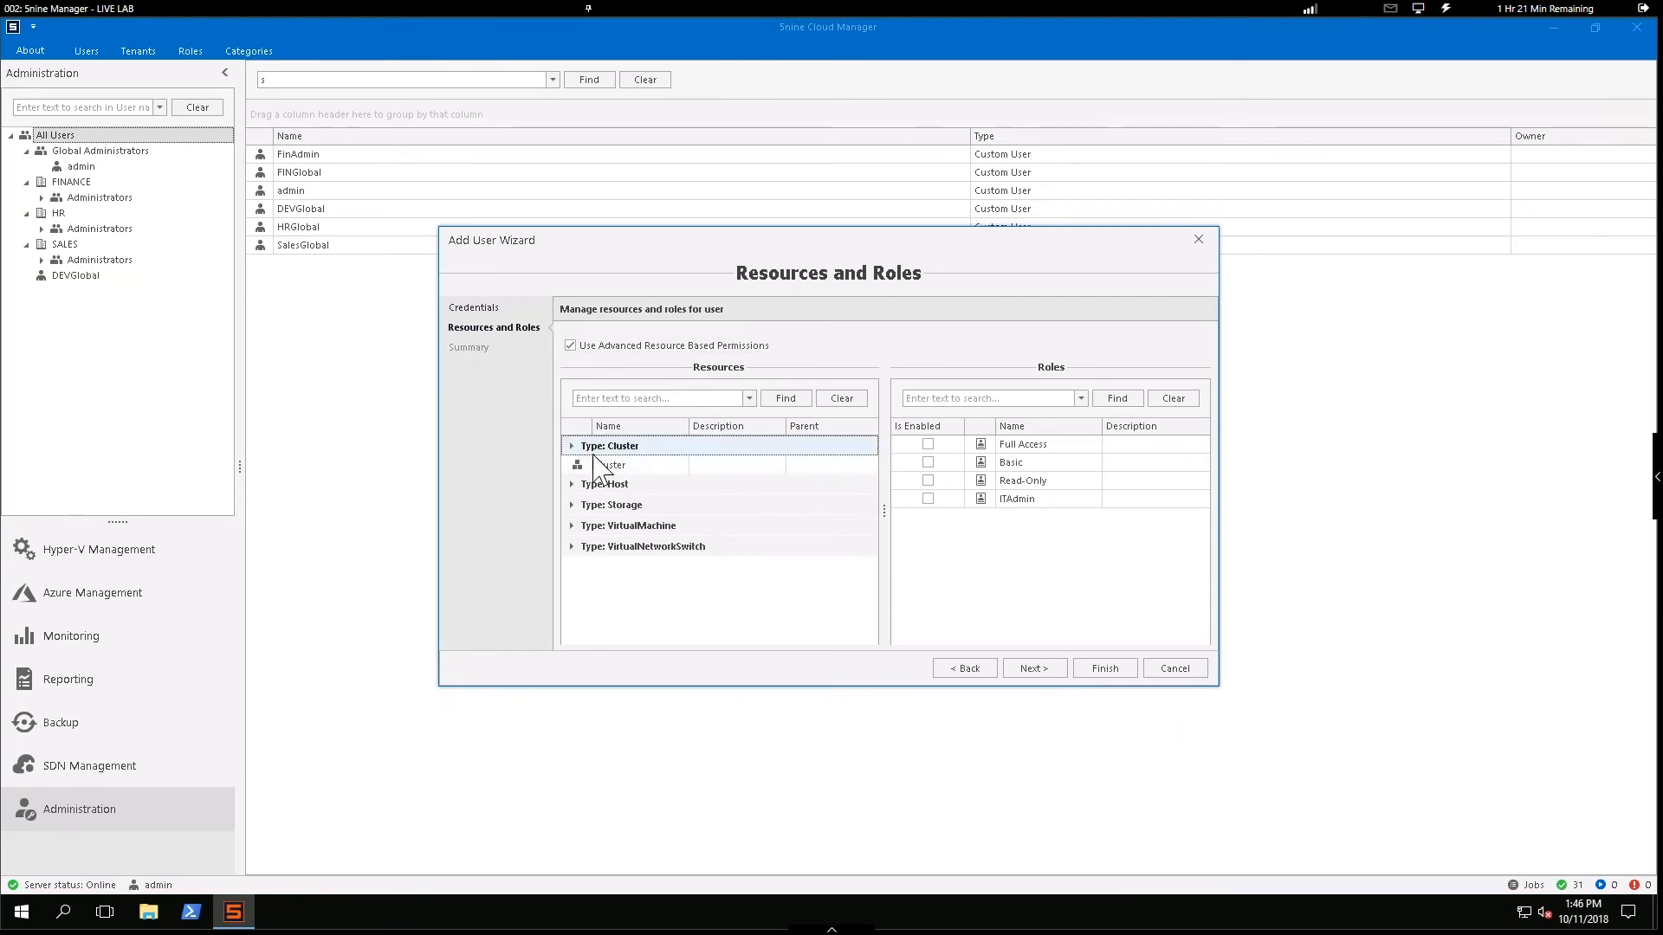
left_click(639, 466)
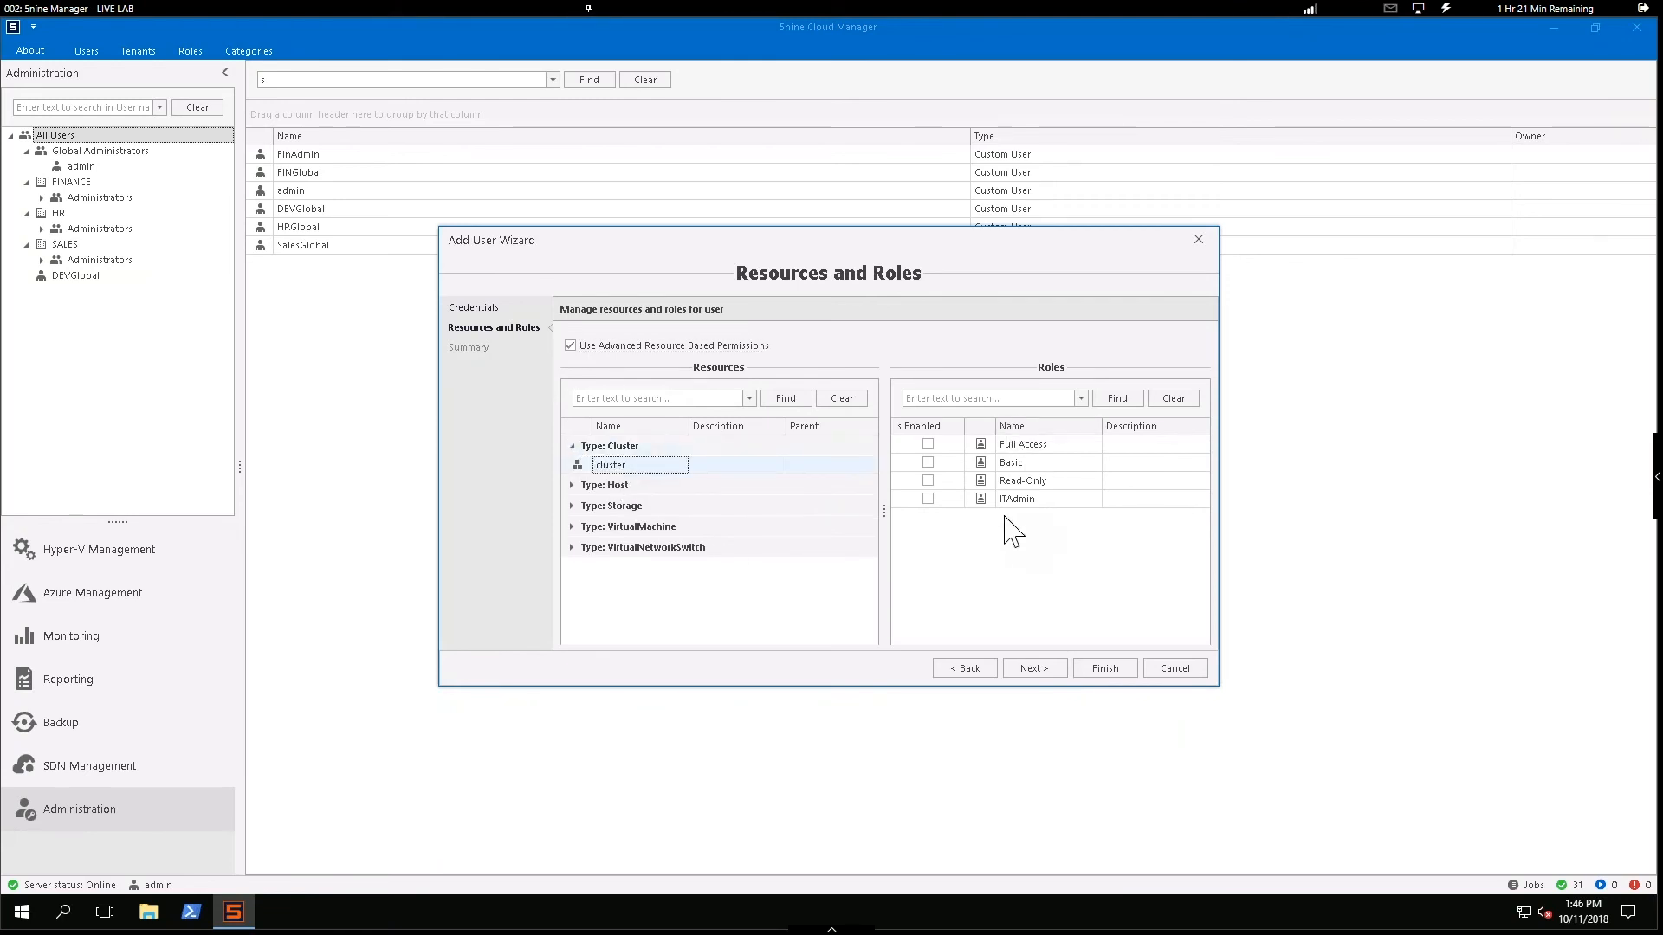
left_click(927, 499)
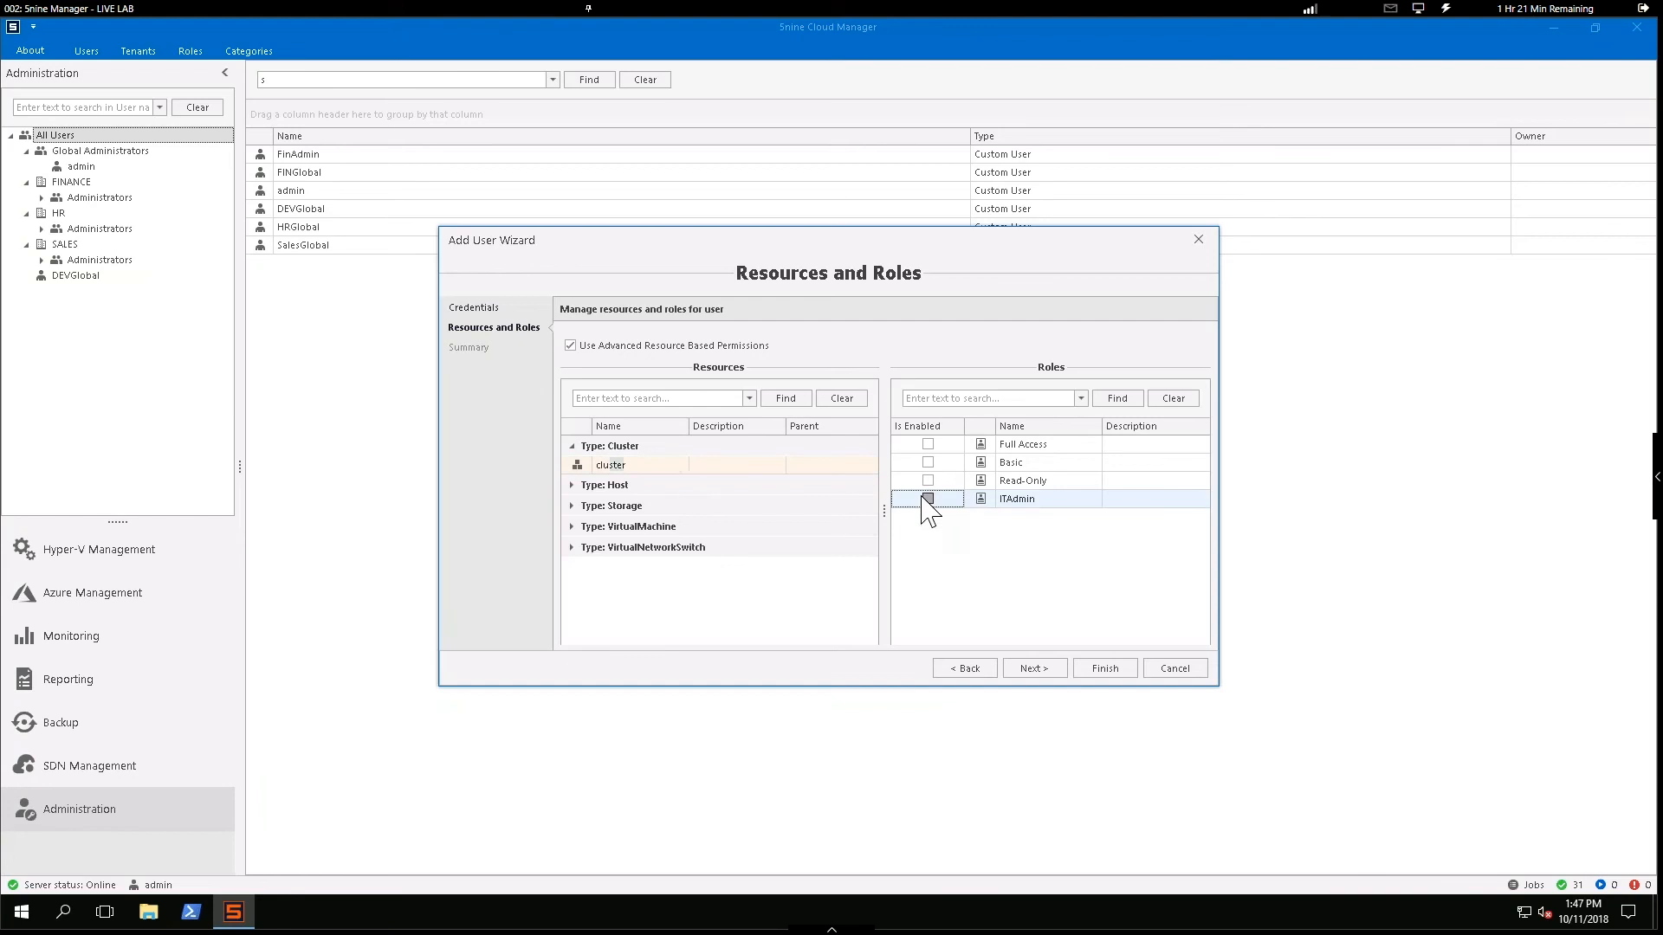
- Assign the ITAdmin role on the hosts DRHOST, NODE1 and NODE2
left_click(571, 485)
left_click(637, 504)
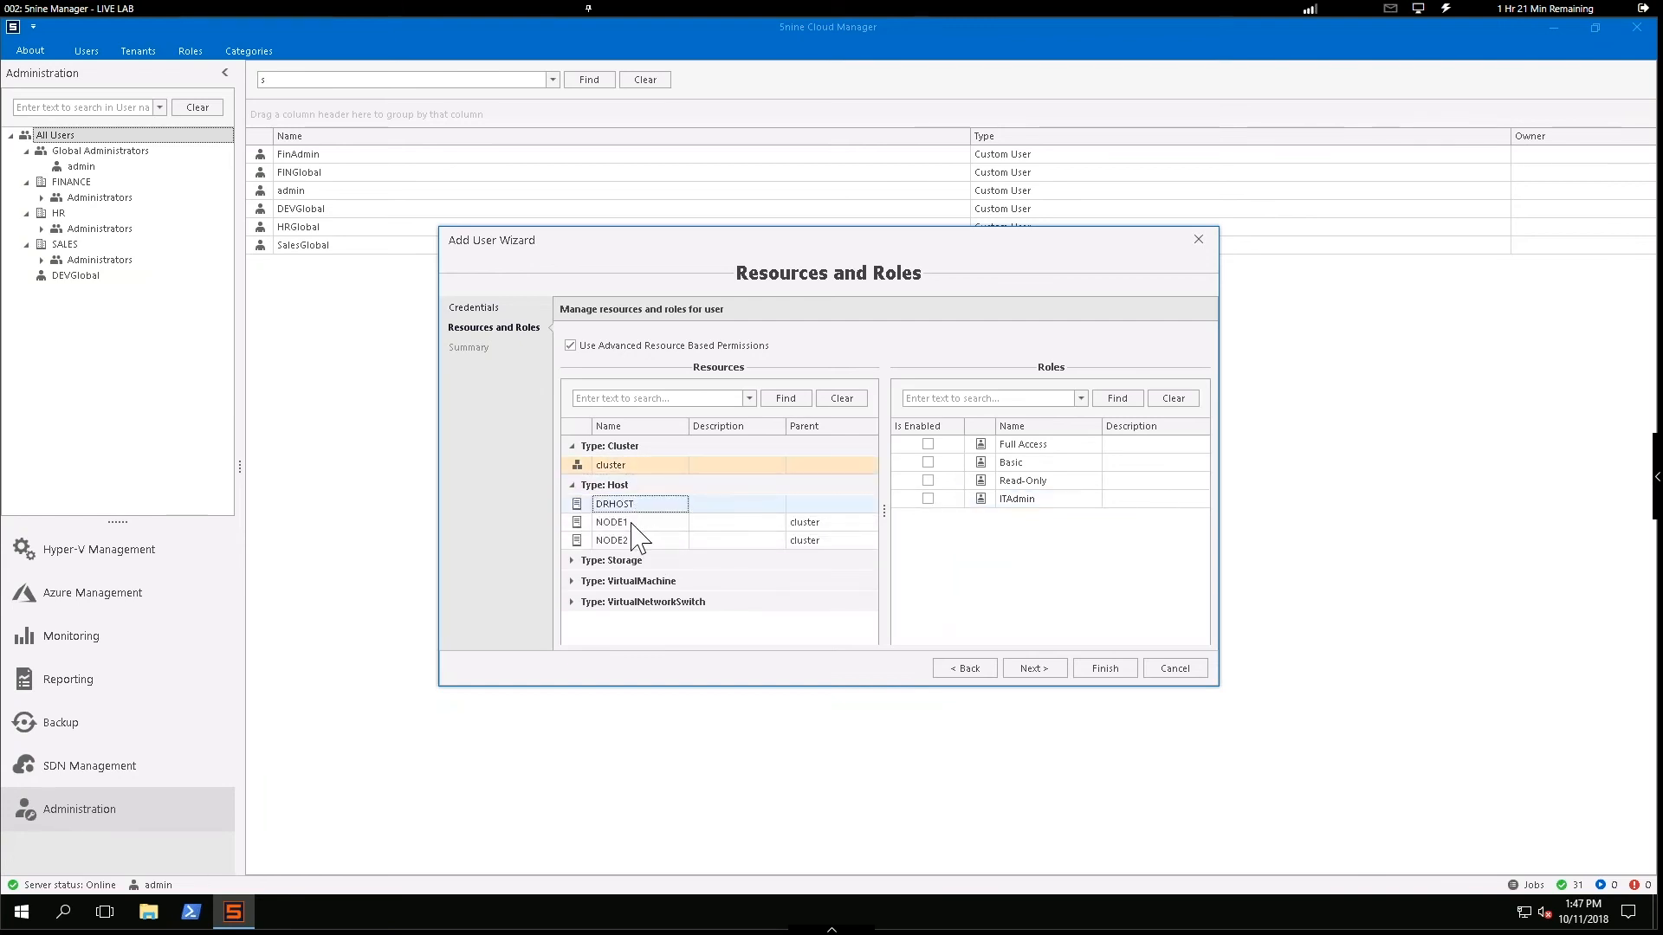
left_click(639, 541, "shift")
left_click(927, 499)
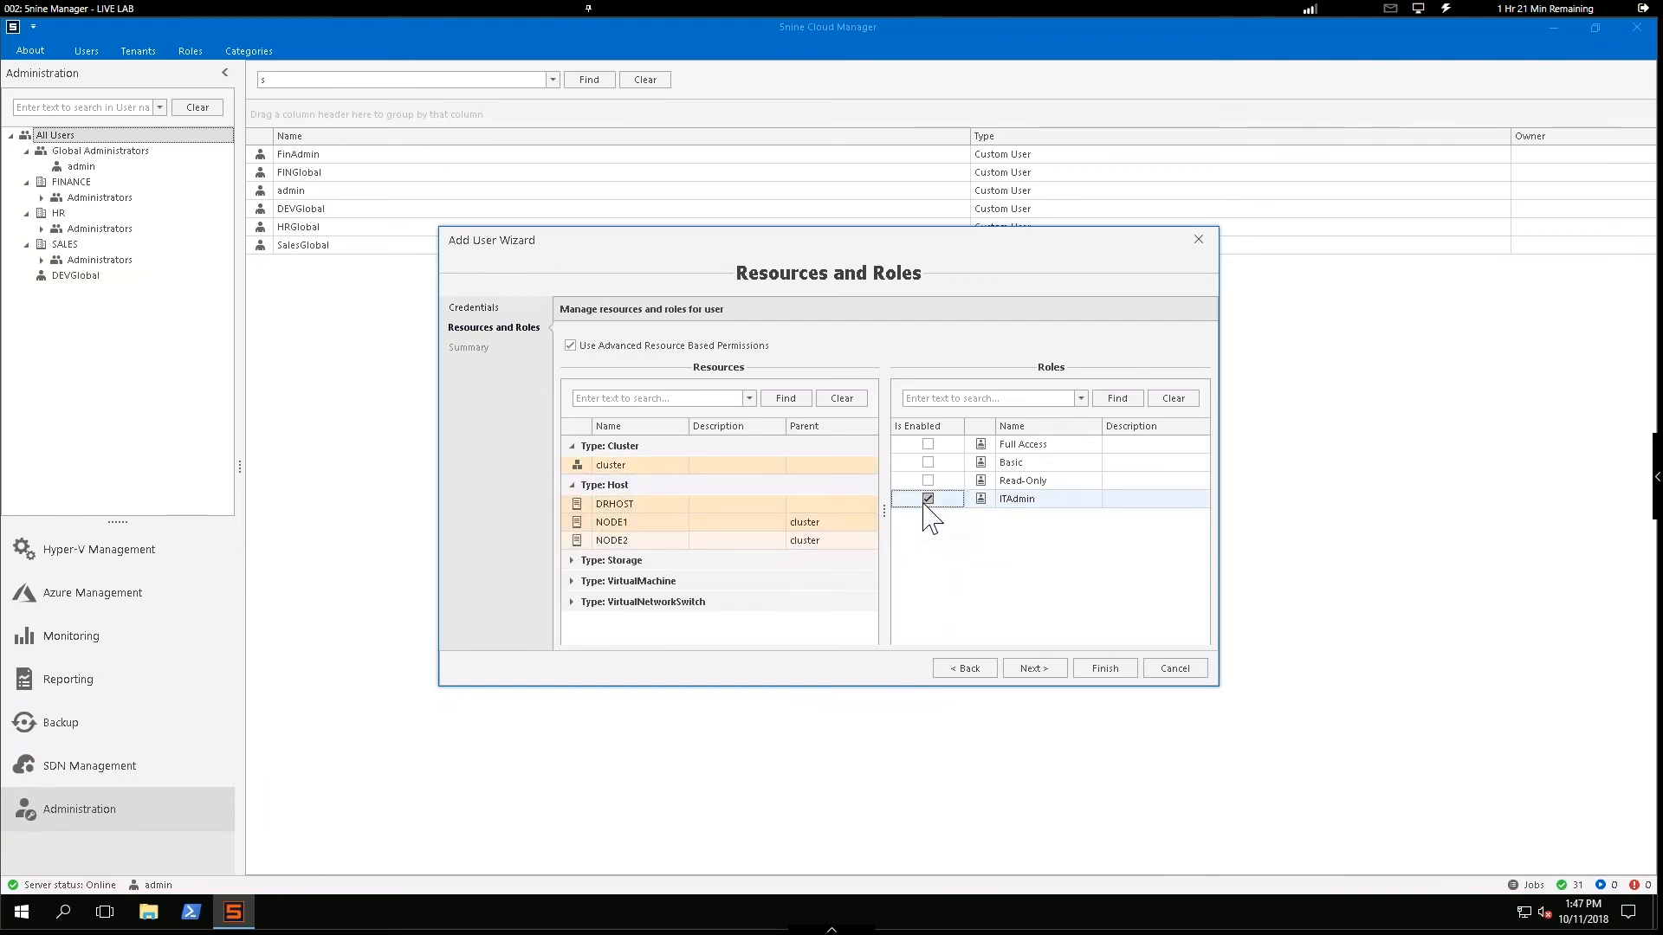
- Assign the ITAdmin role on the Finance Templates storage resource
left_click(571, 561)
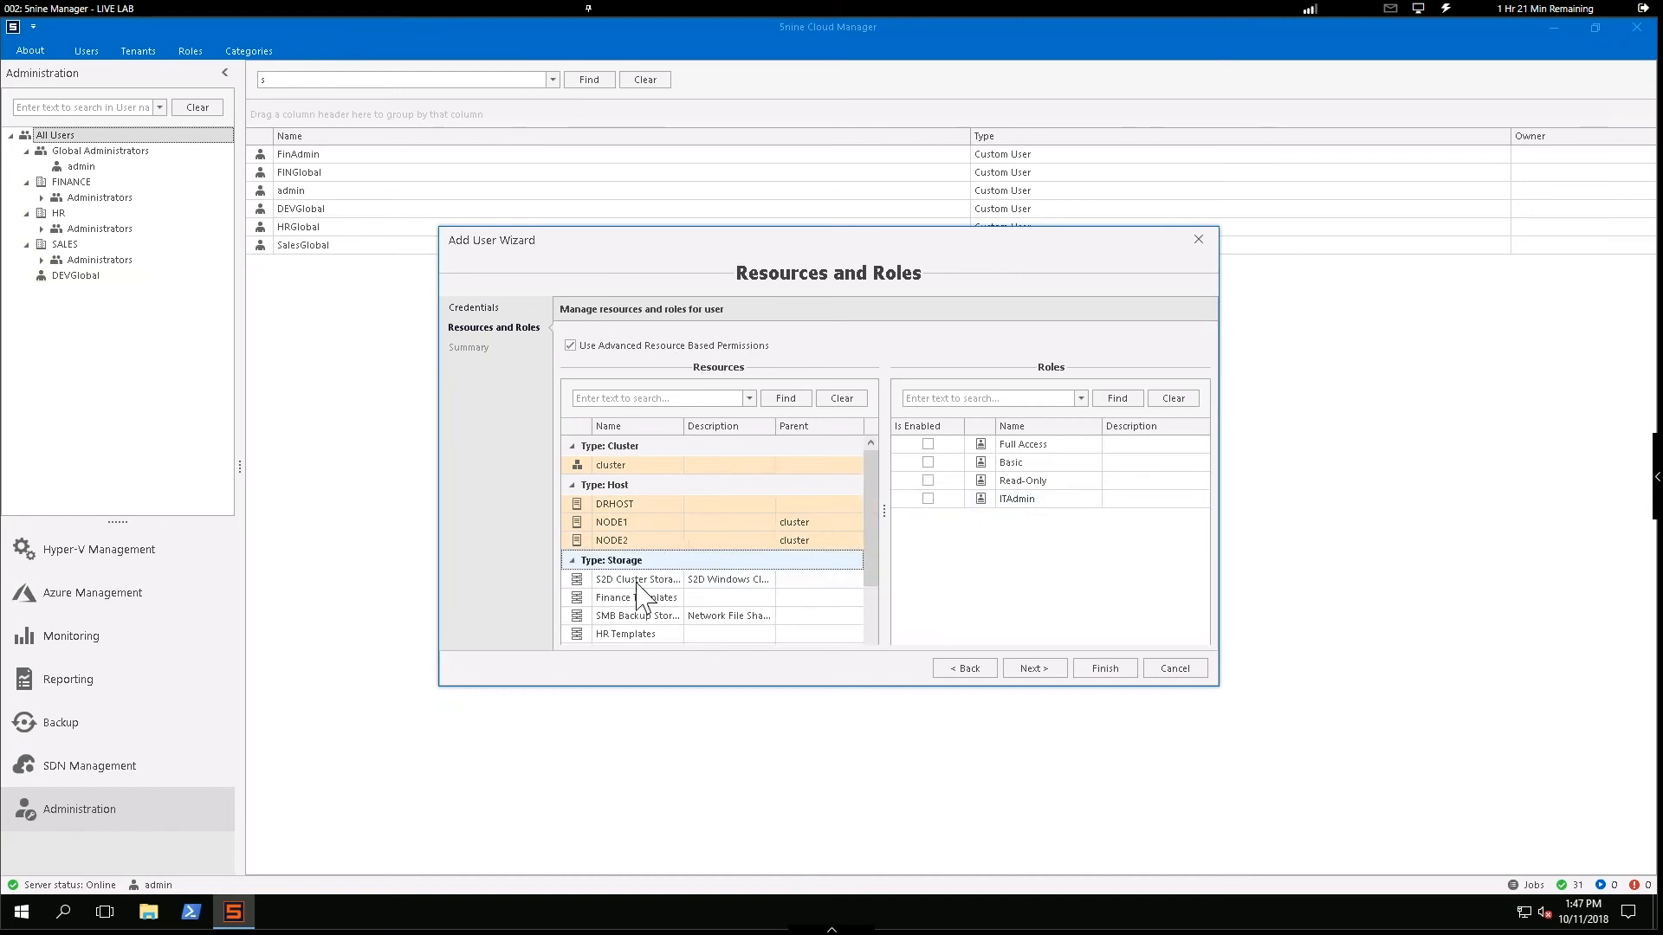
scroll(662, 589, "down", 1)
left_click(651, 522)
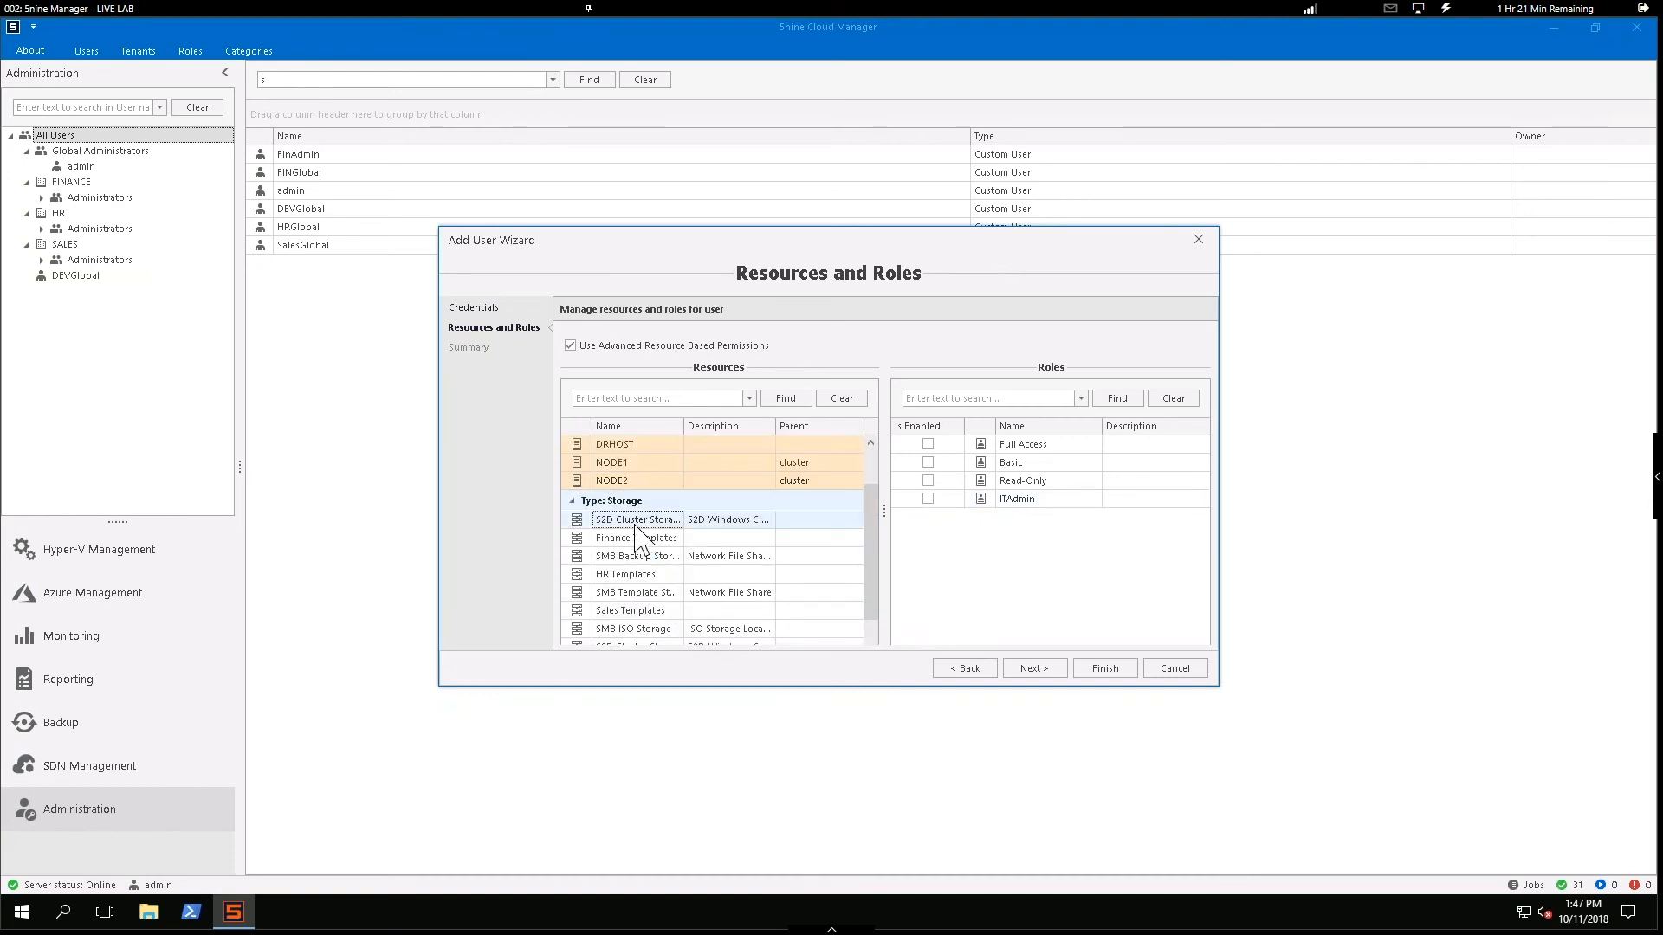
left_click(660, 540, "shift")
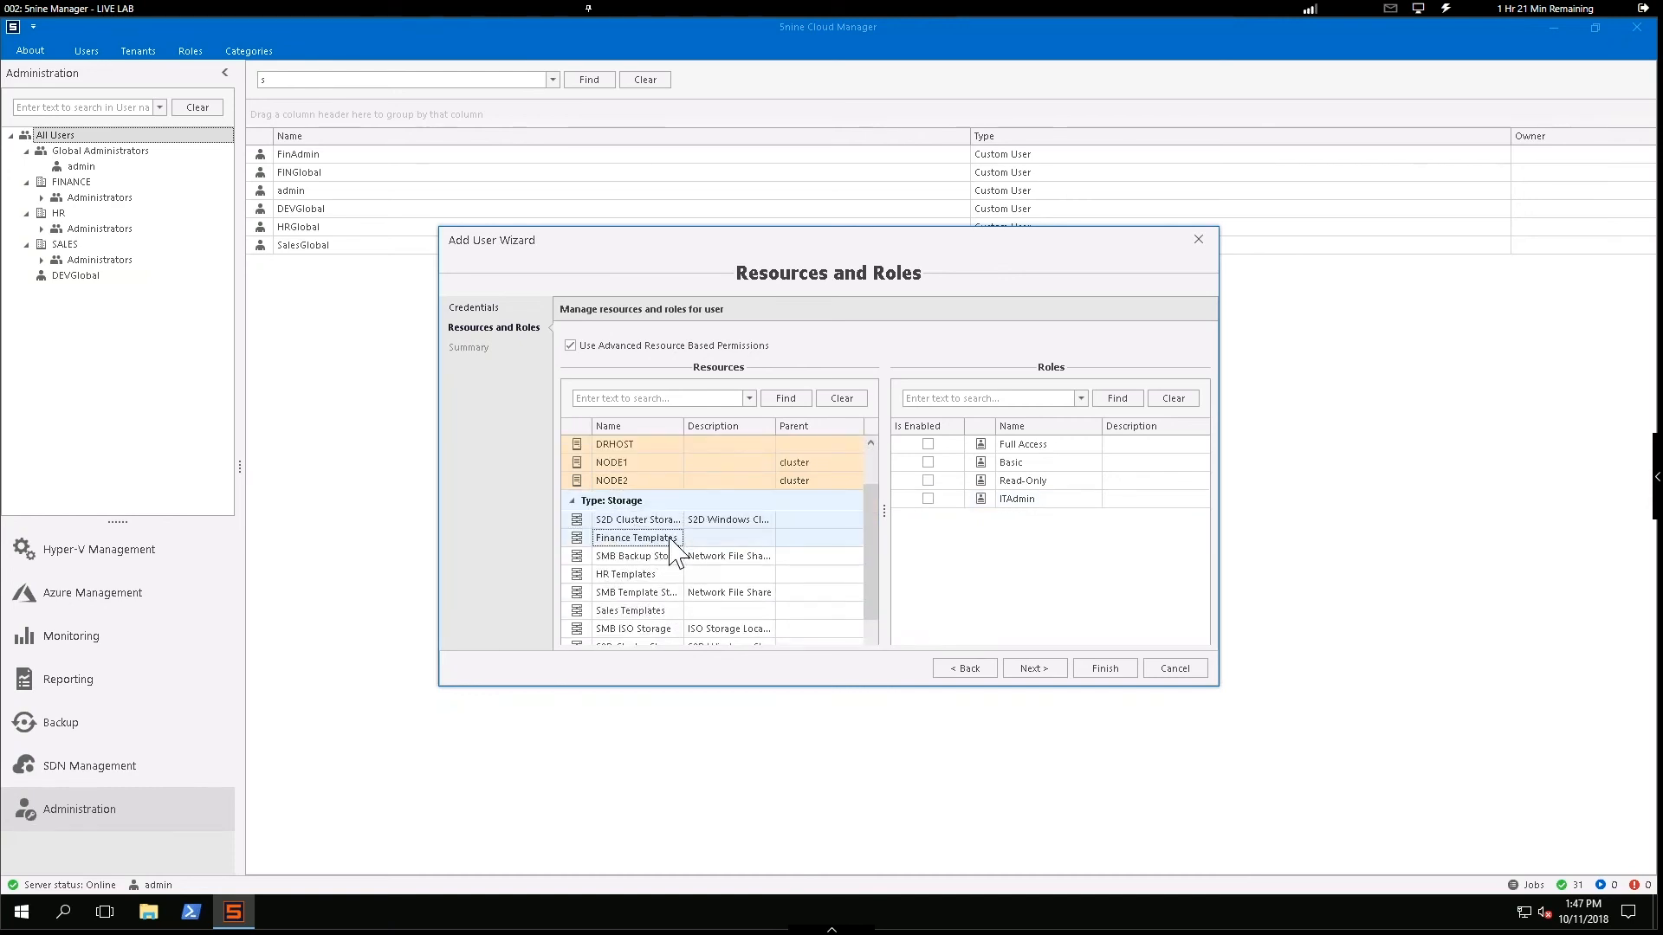
left_click(617, 525)
left_click(625, 536)
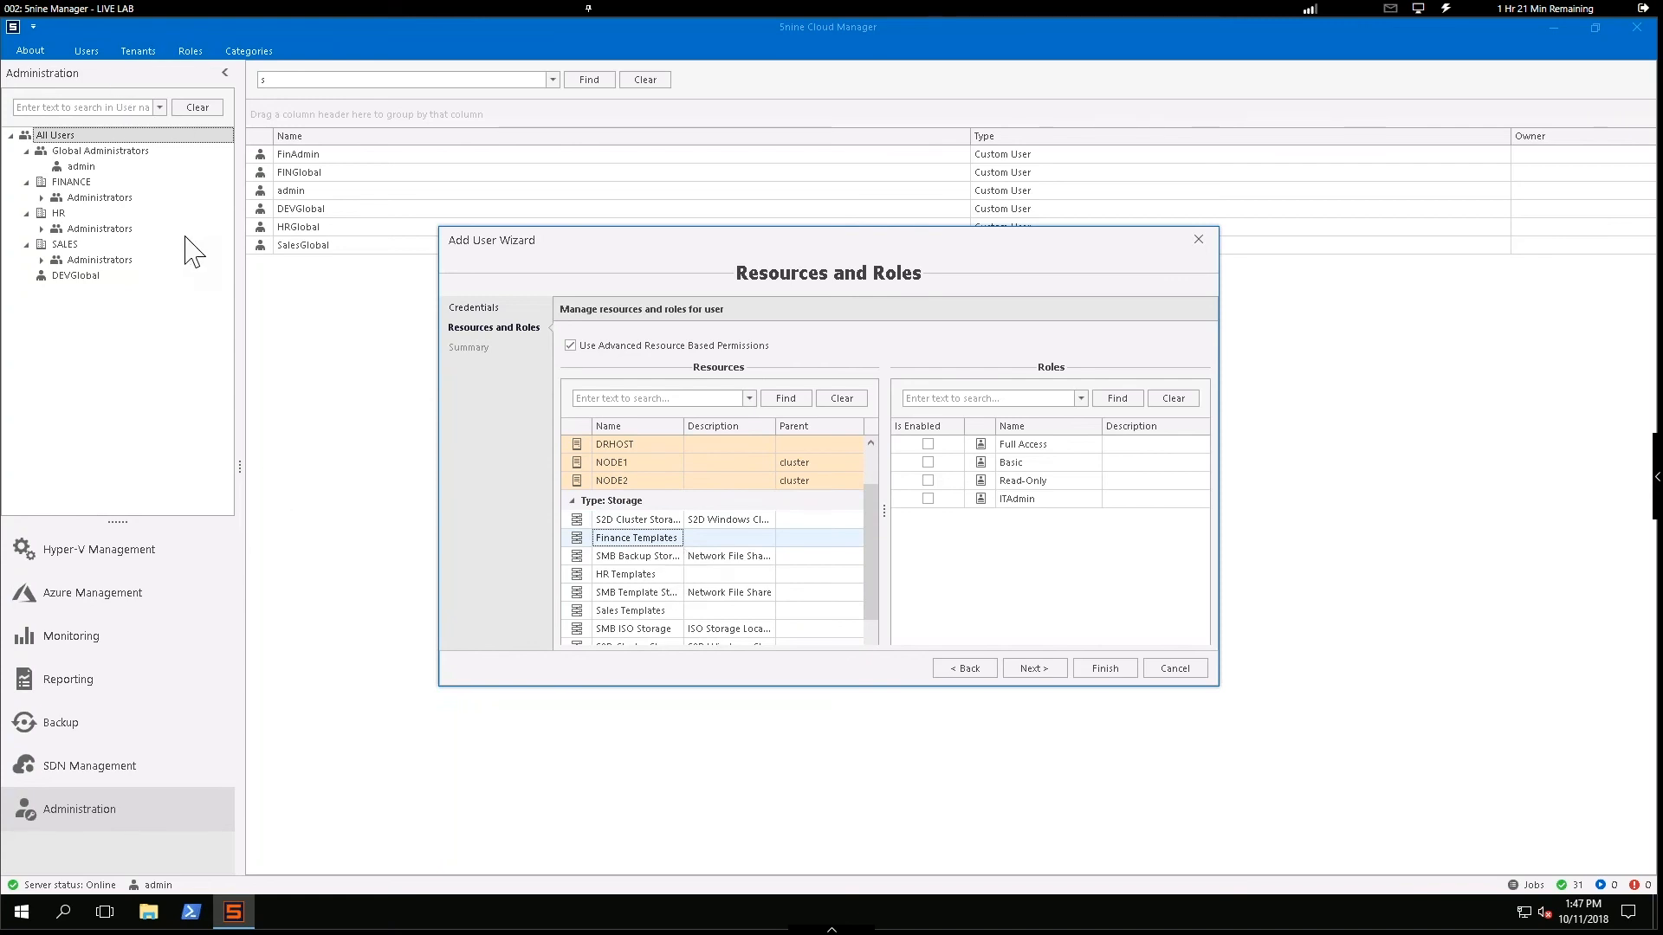
left_click_drag(878, 550, 865, 601)
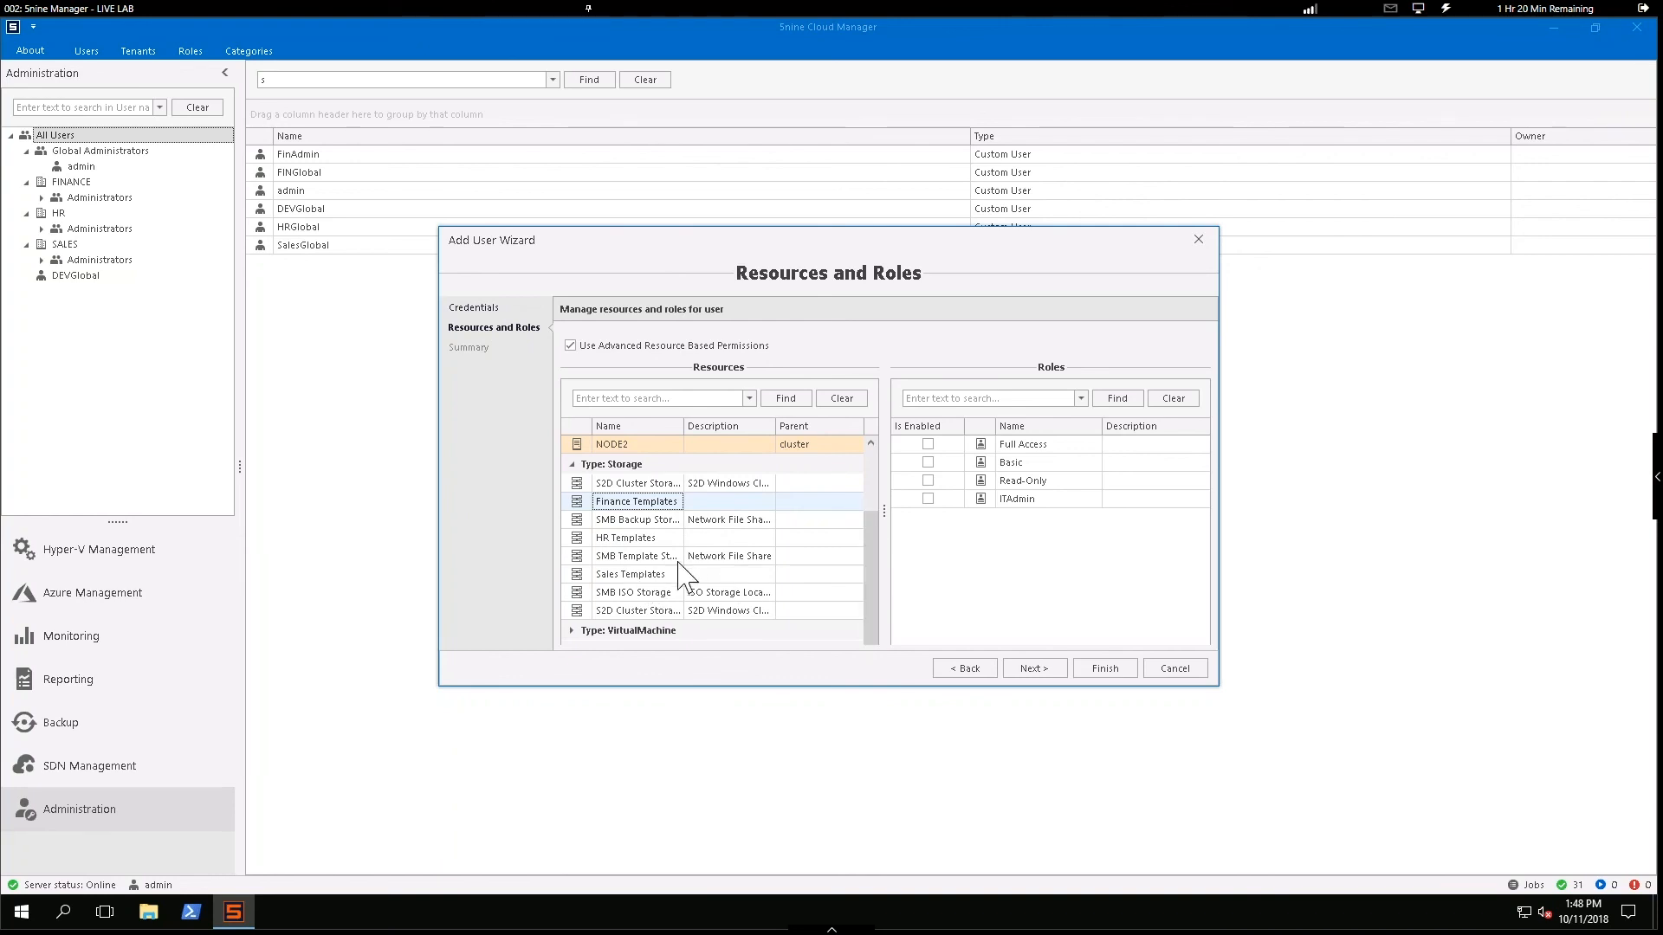
left_click(634, 539)
left_click(640, 575)
left_click(927, 499)
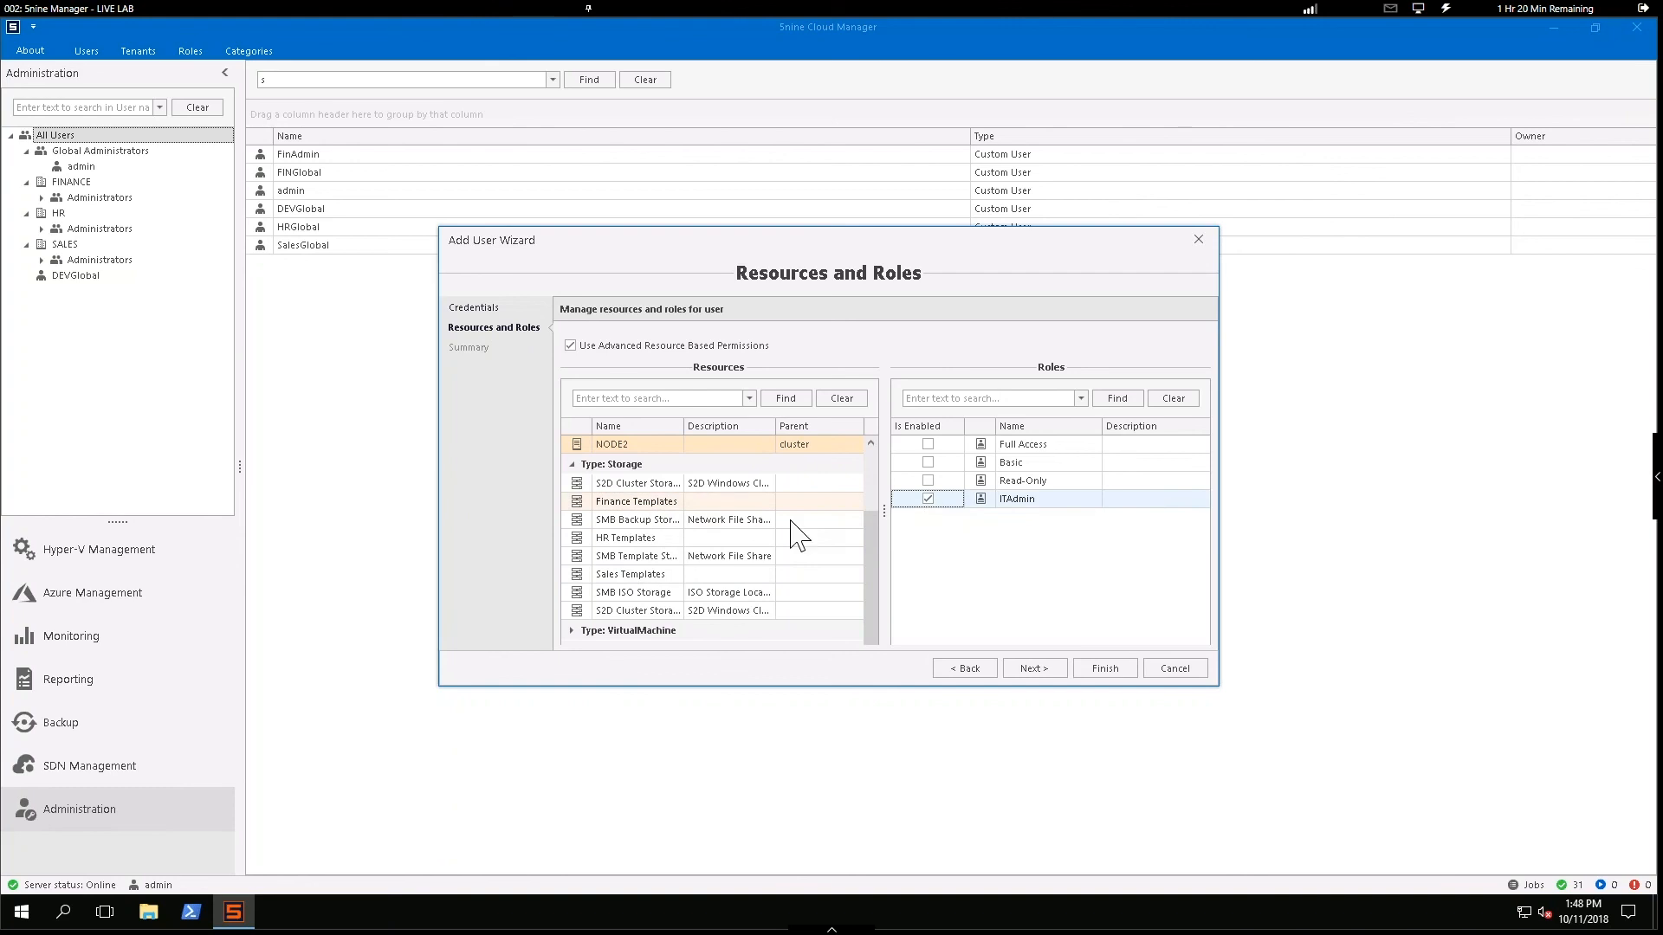
- Check the host role assignments and remove the ITAdmin role from DRHOST and NODE1
left_click_drag(873, 563, 872, 483)
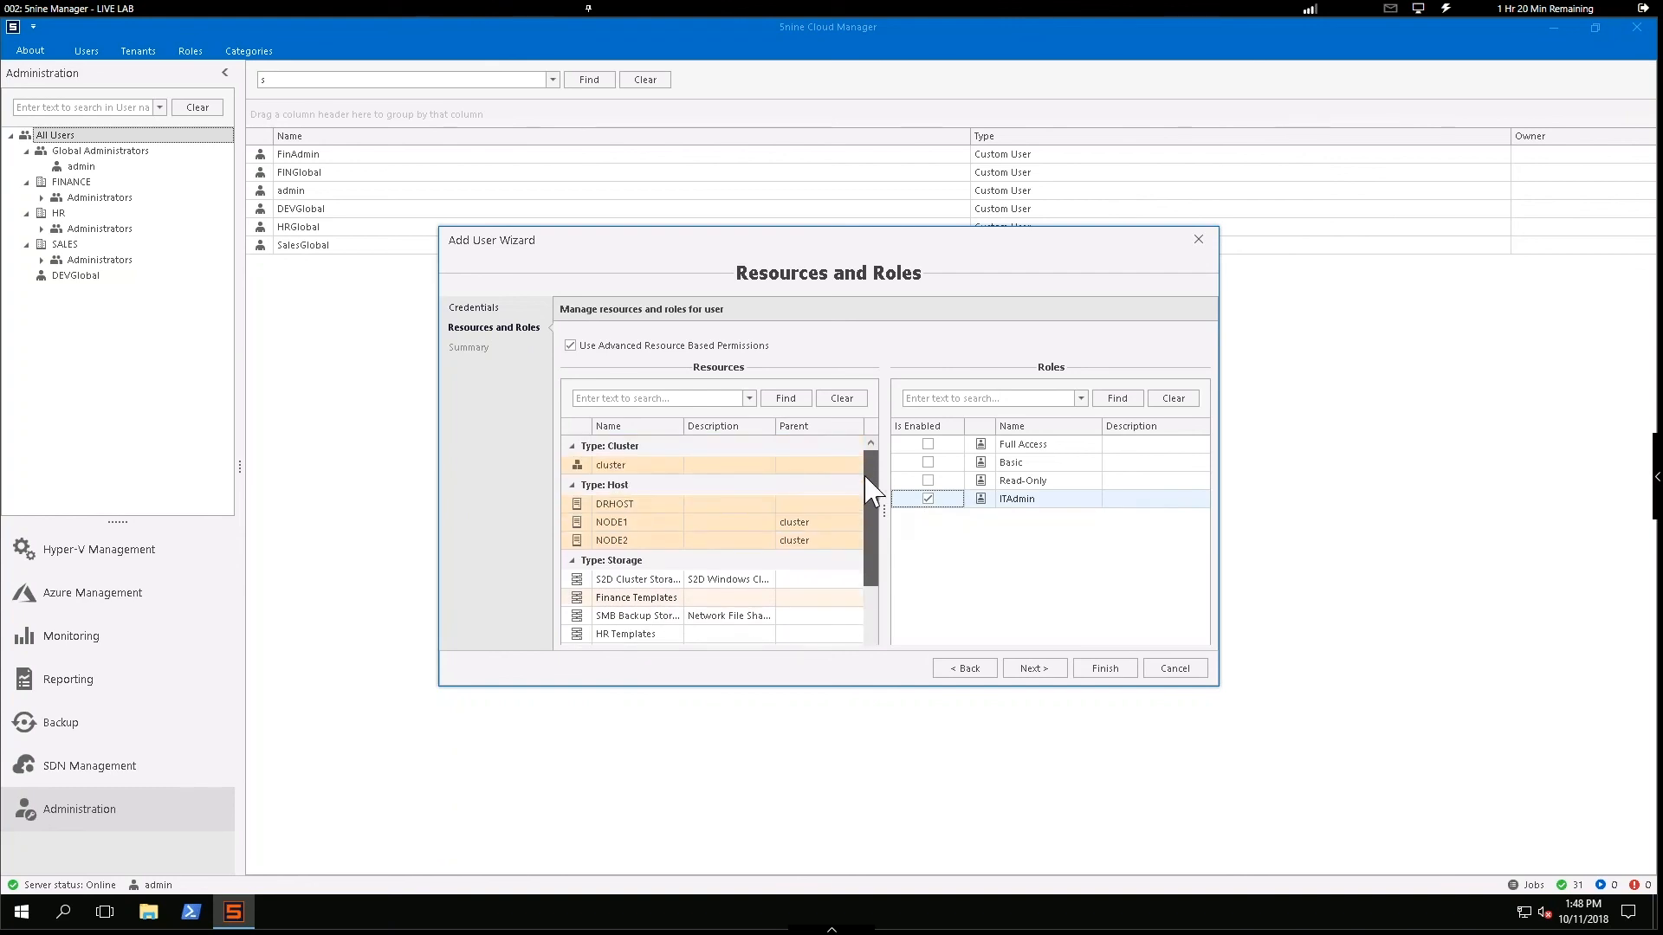
left_click(617, 504)
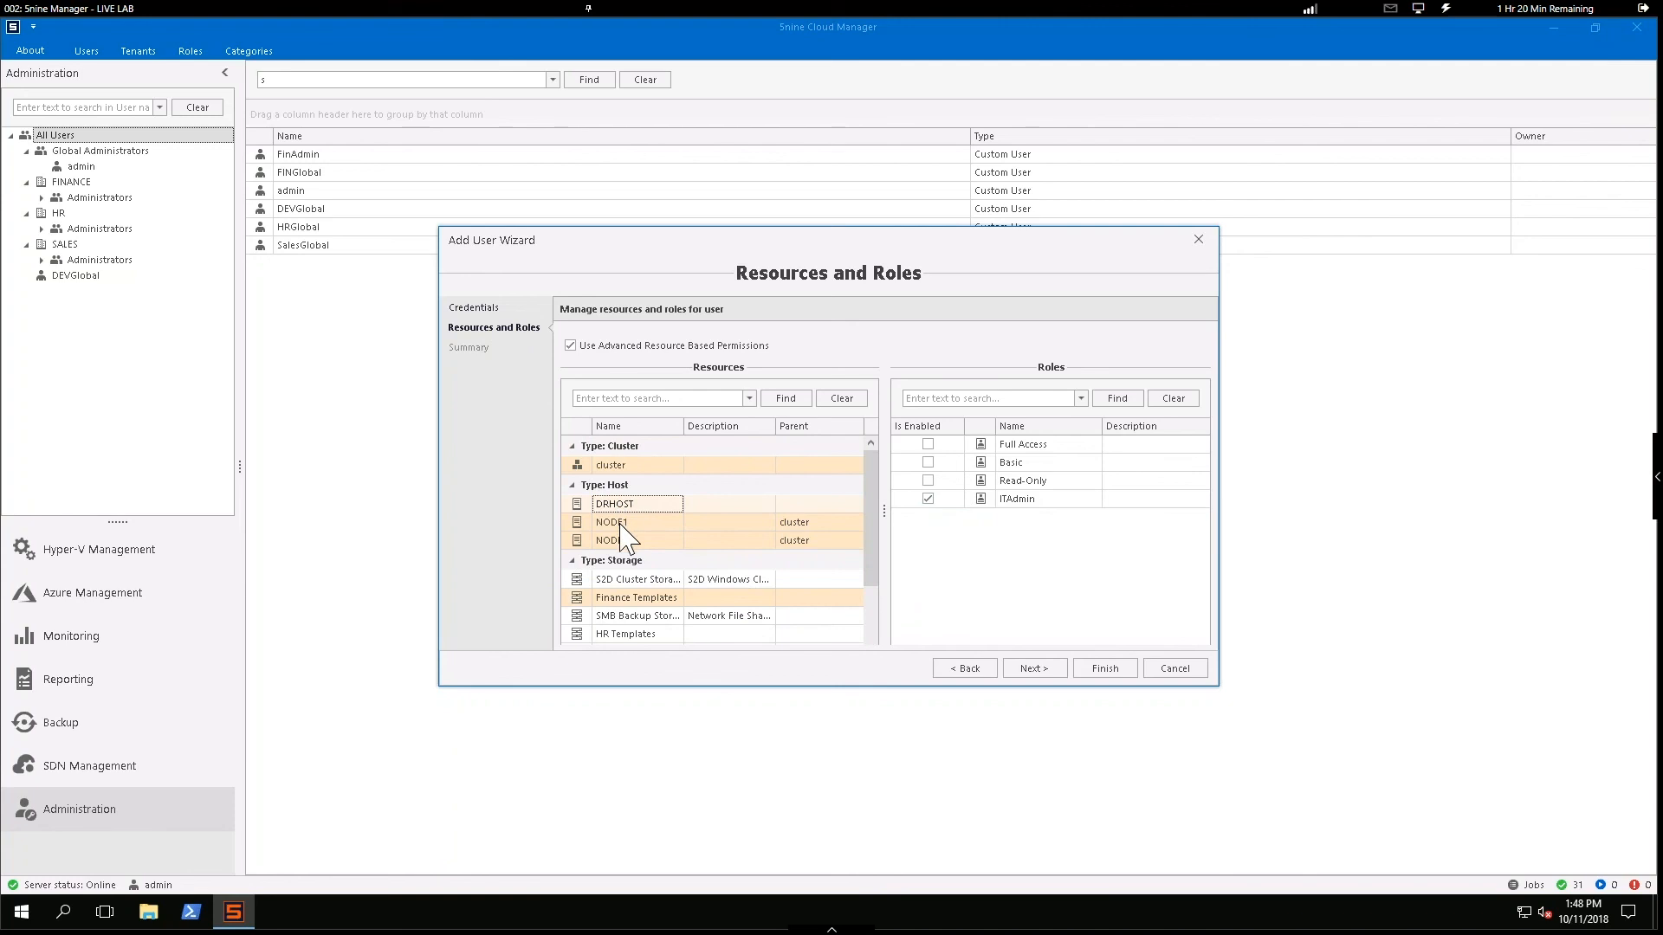
left_click(627, 542)
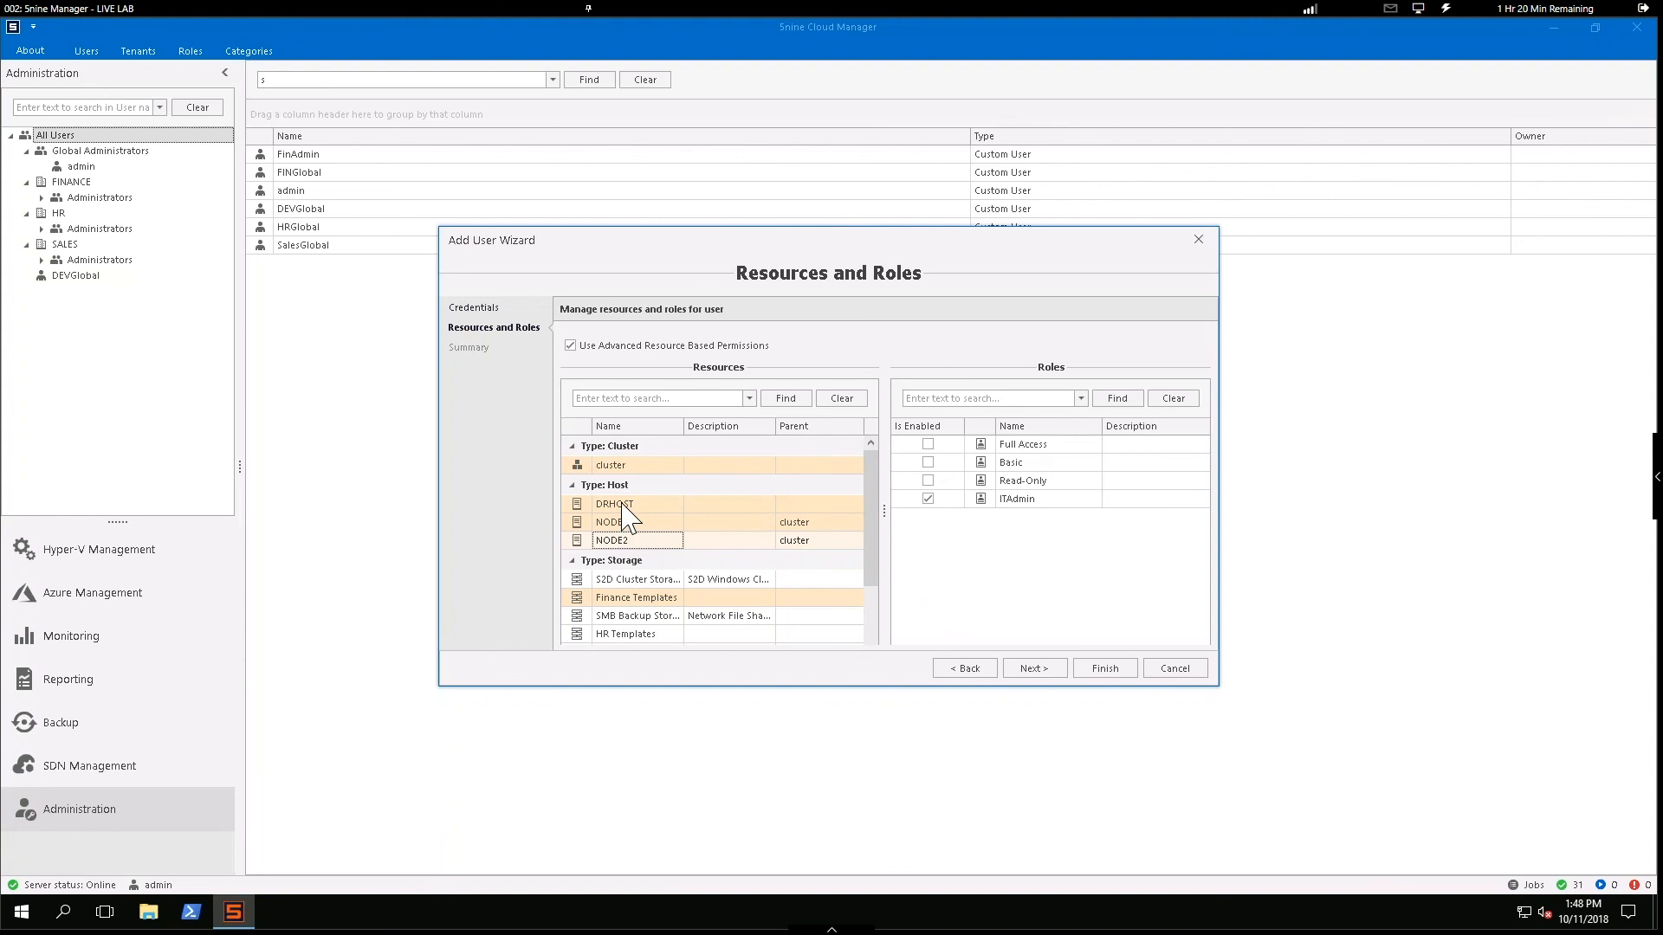
left_click(622, 505)
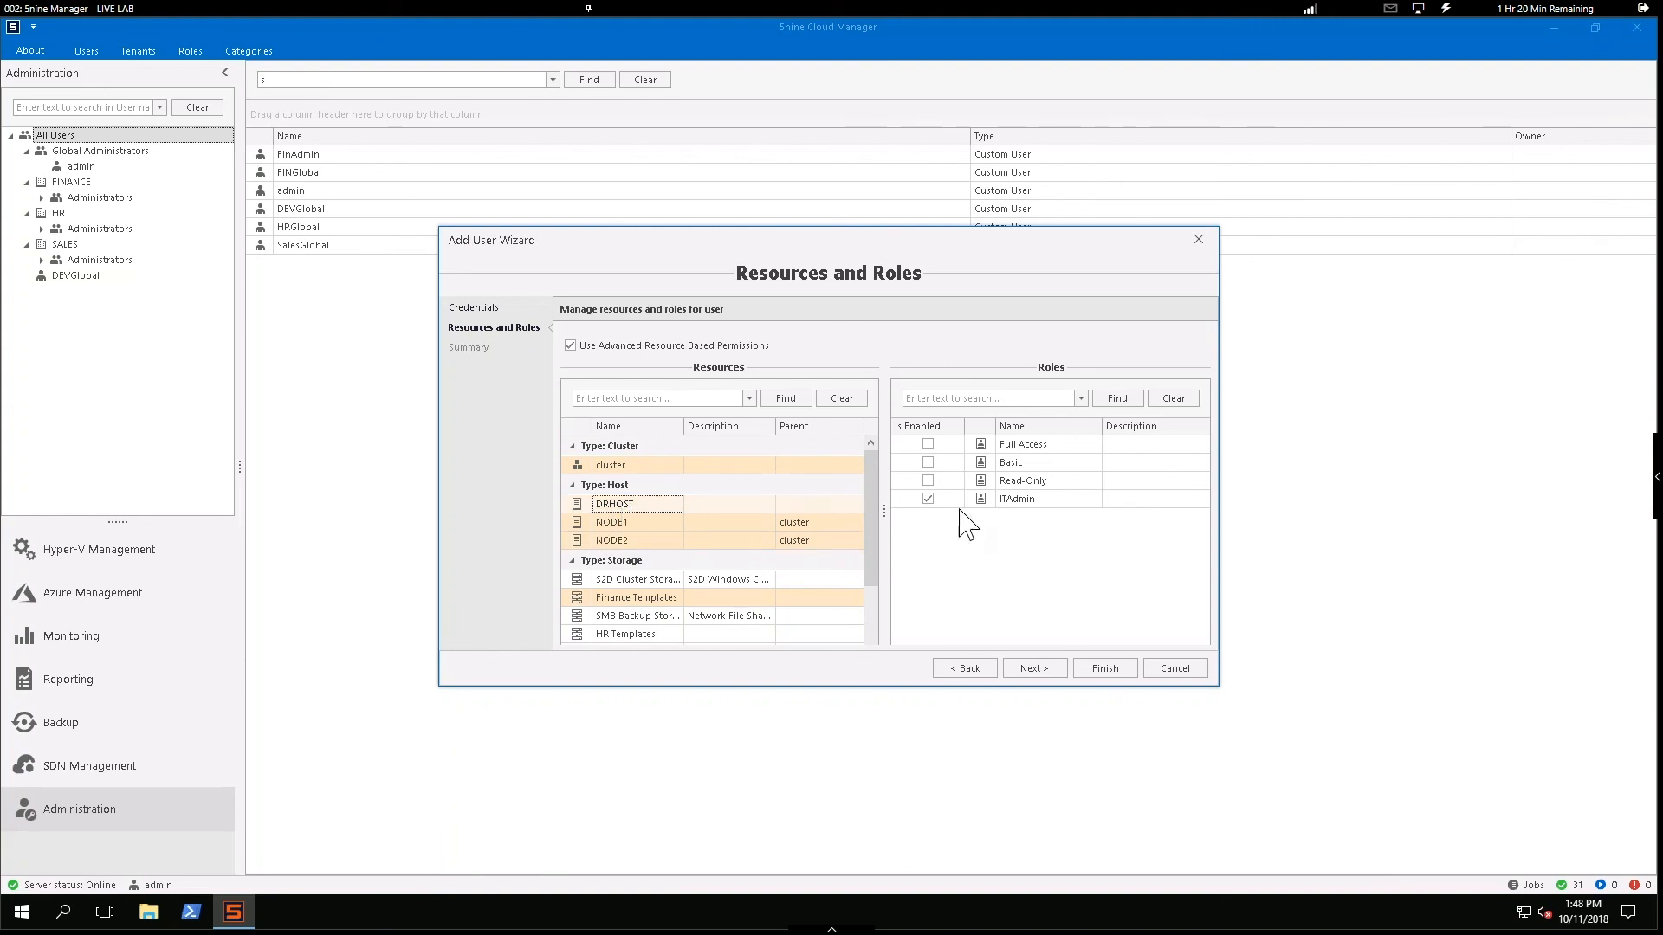
left_click(927, 499)
left_click(673, 522)
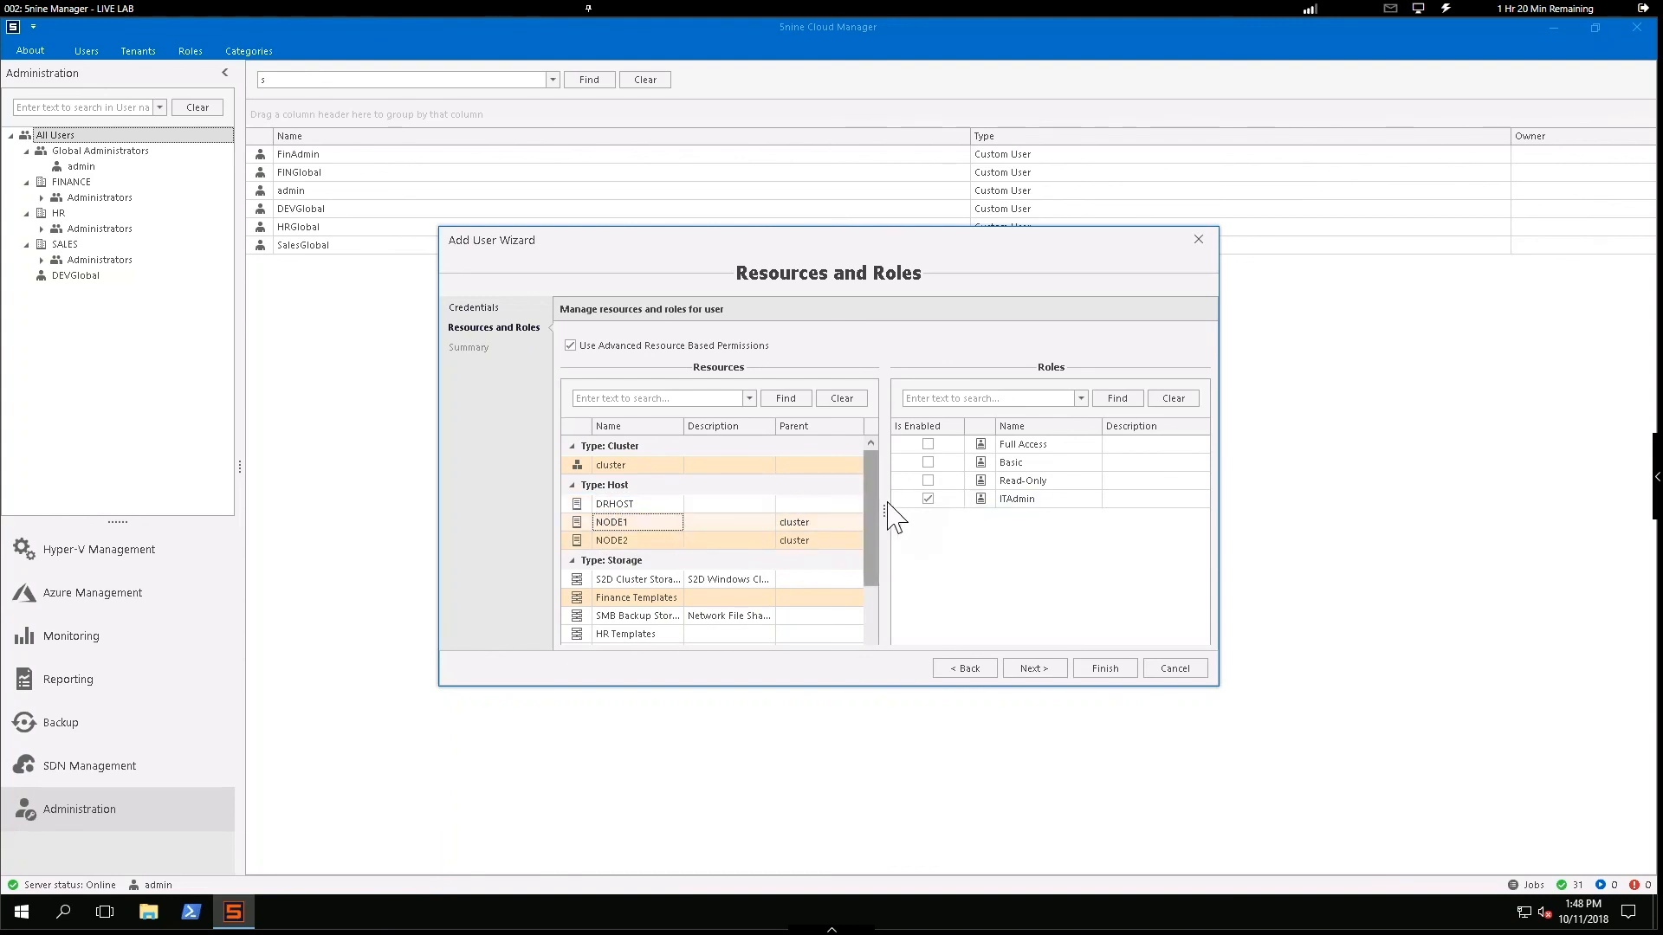
left_click(927, 499)
left_click(632, 539)
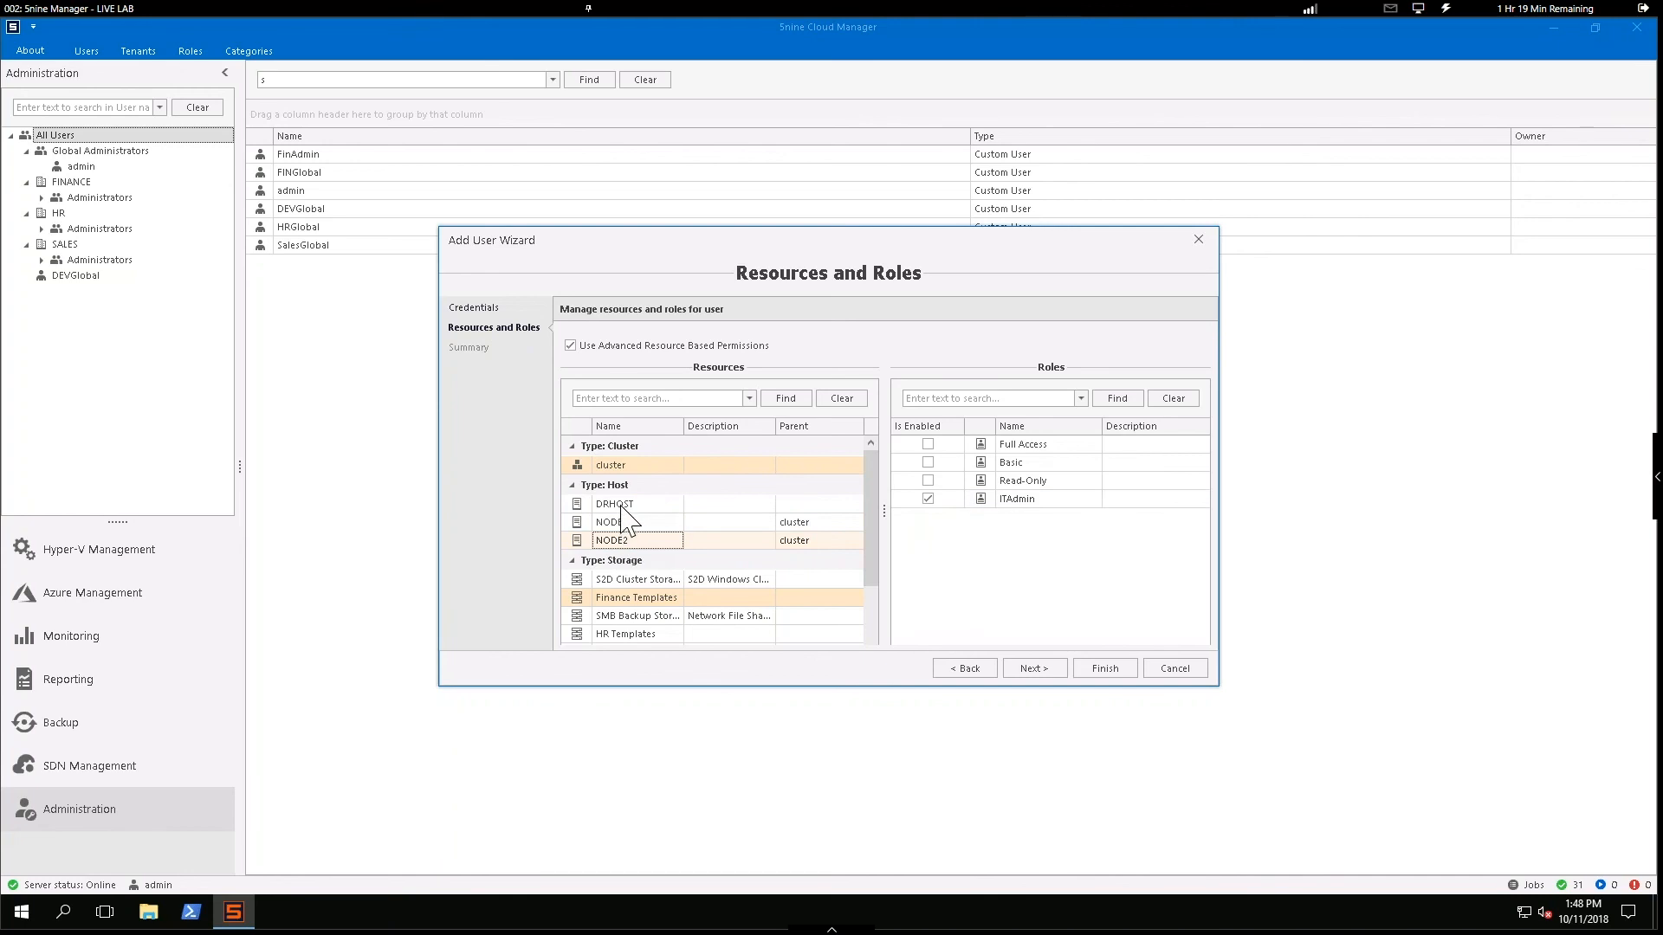
left_click(626, 506)
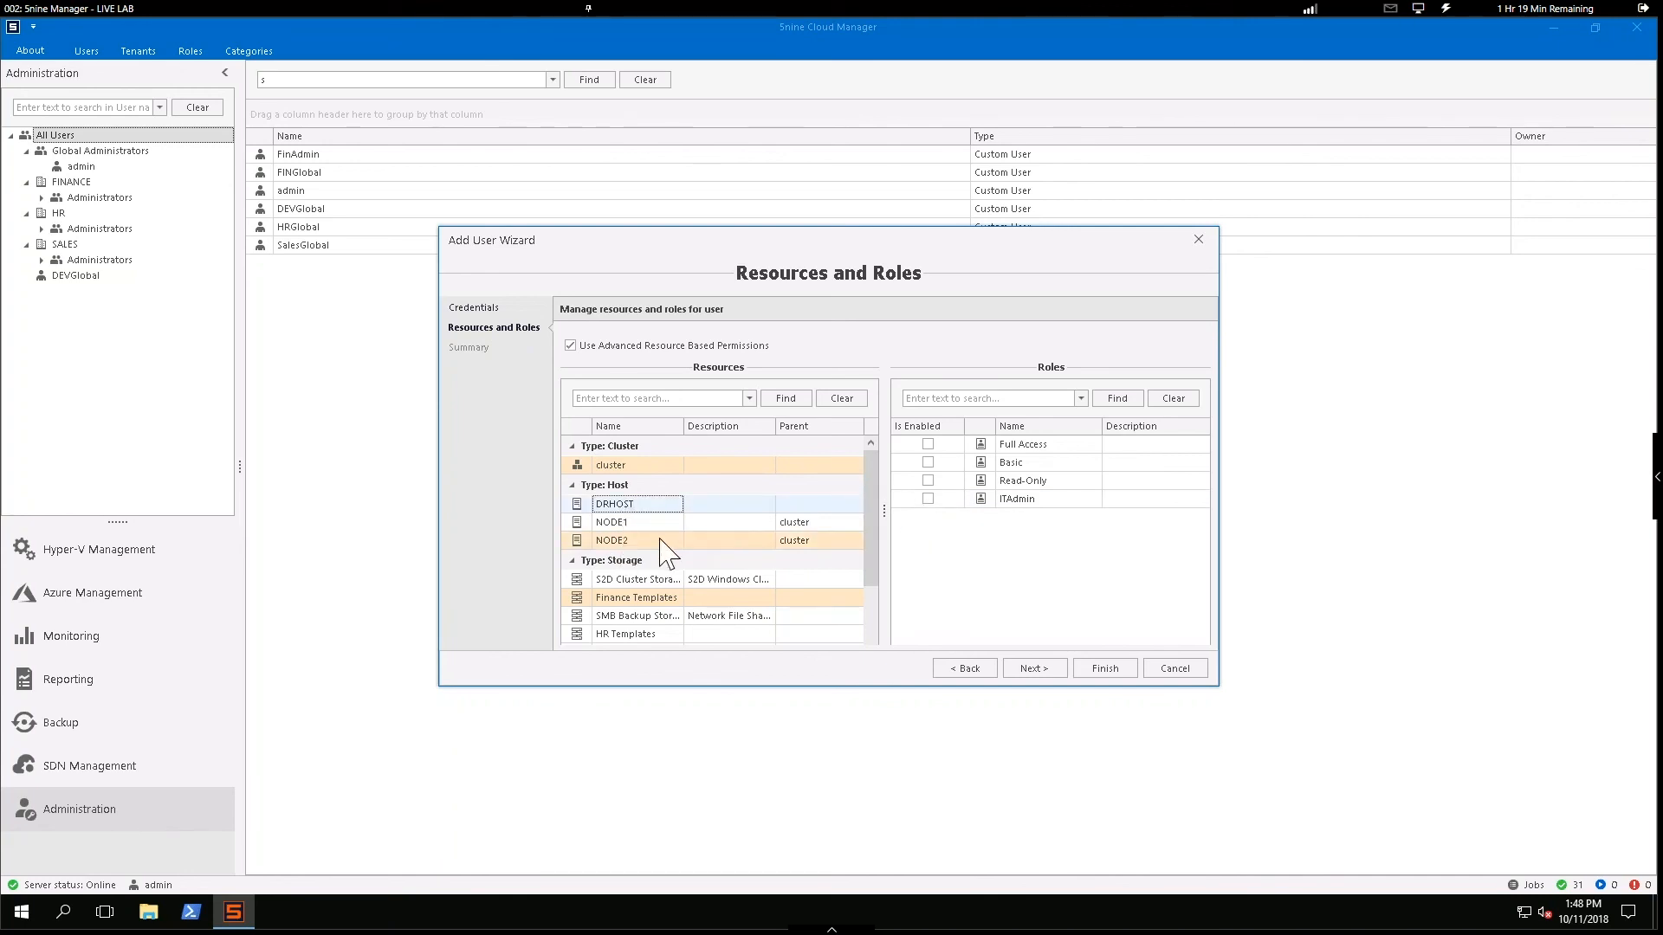
- Remove the ITAdmin role from the NODE2 host and assign it on the DRHOST host
left_click(659, 541)
left_click(927, 500)
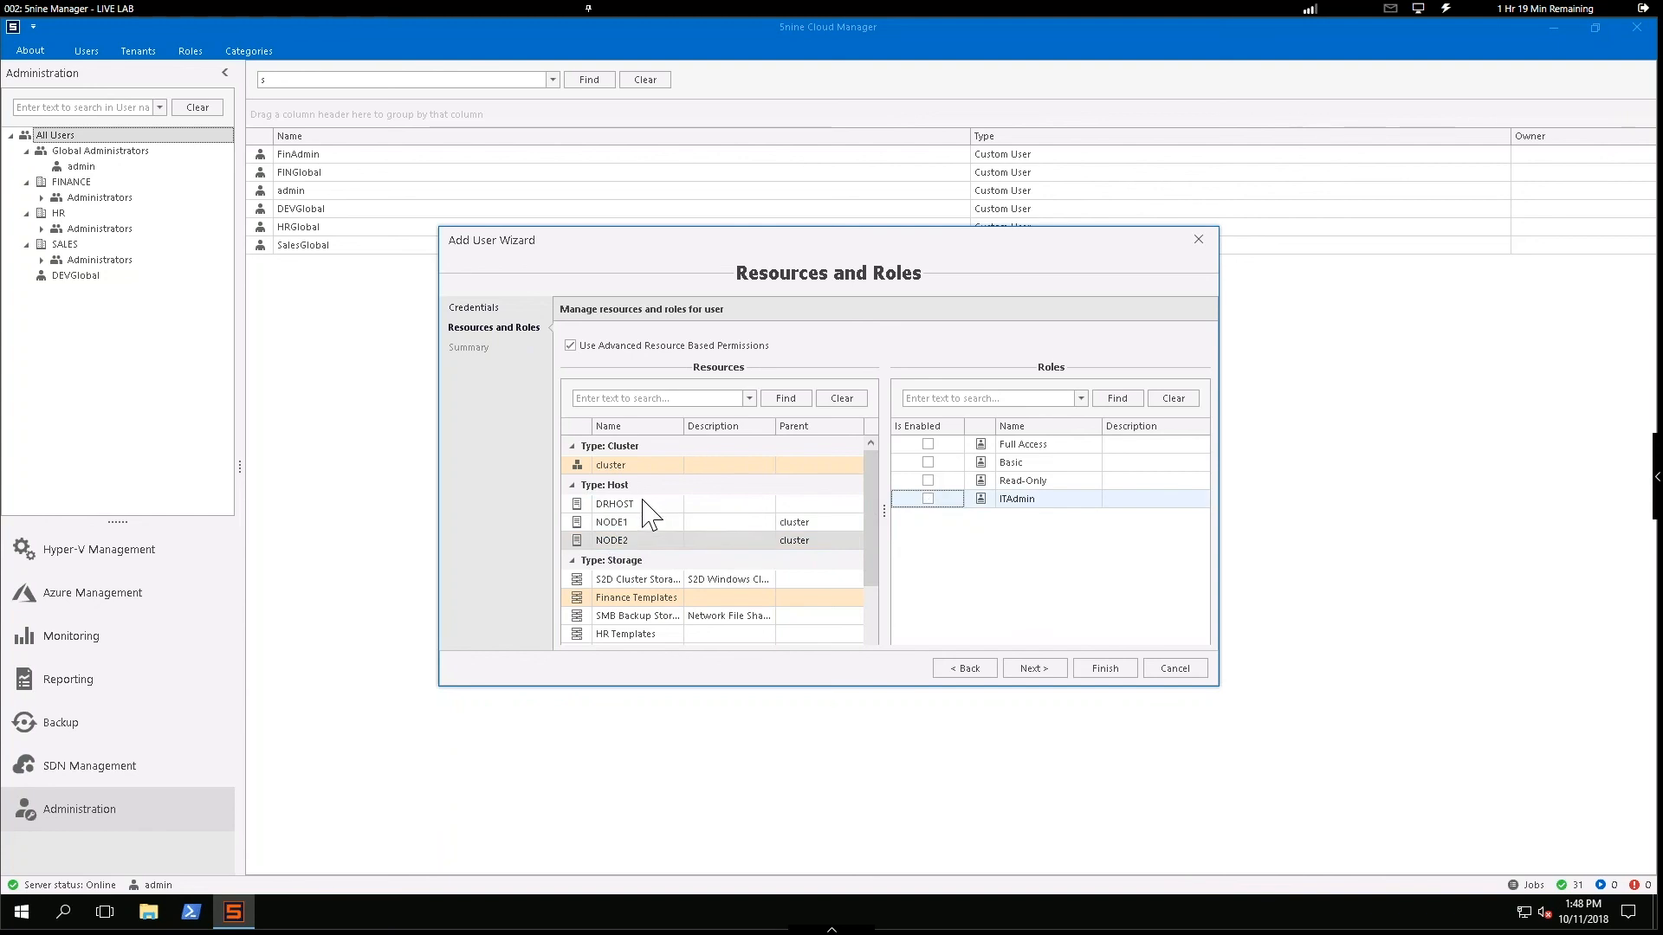
left_click(643, 502)
left_click(927, 498)
left_click(927, 499)
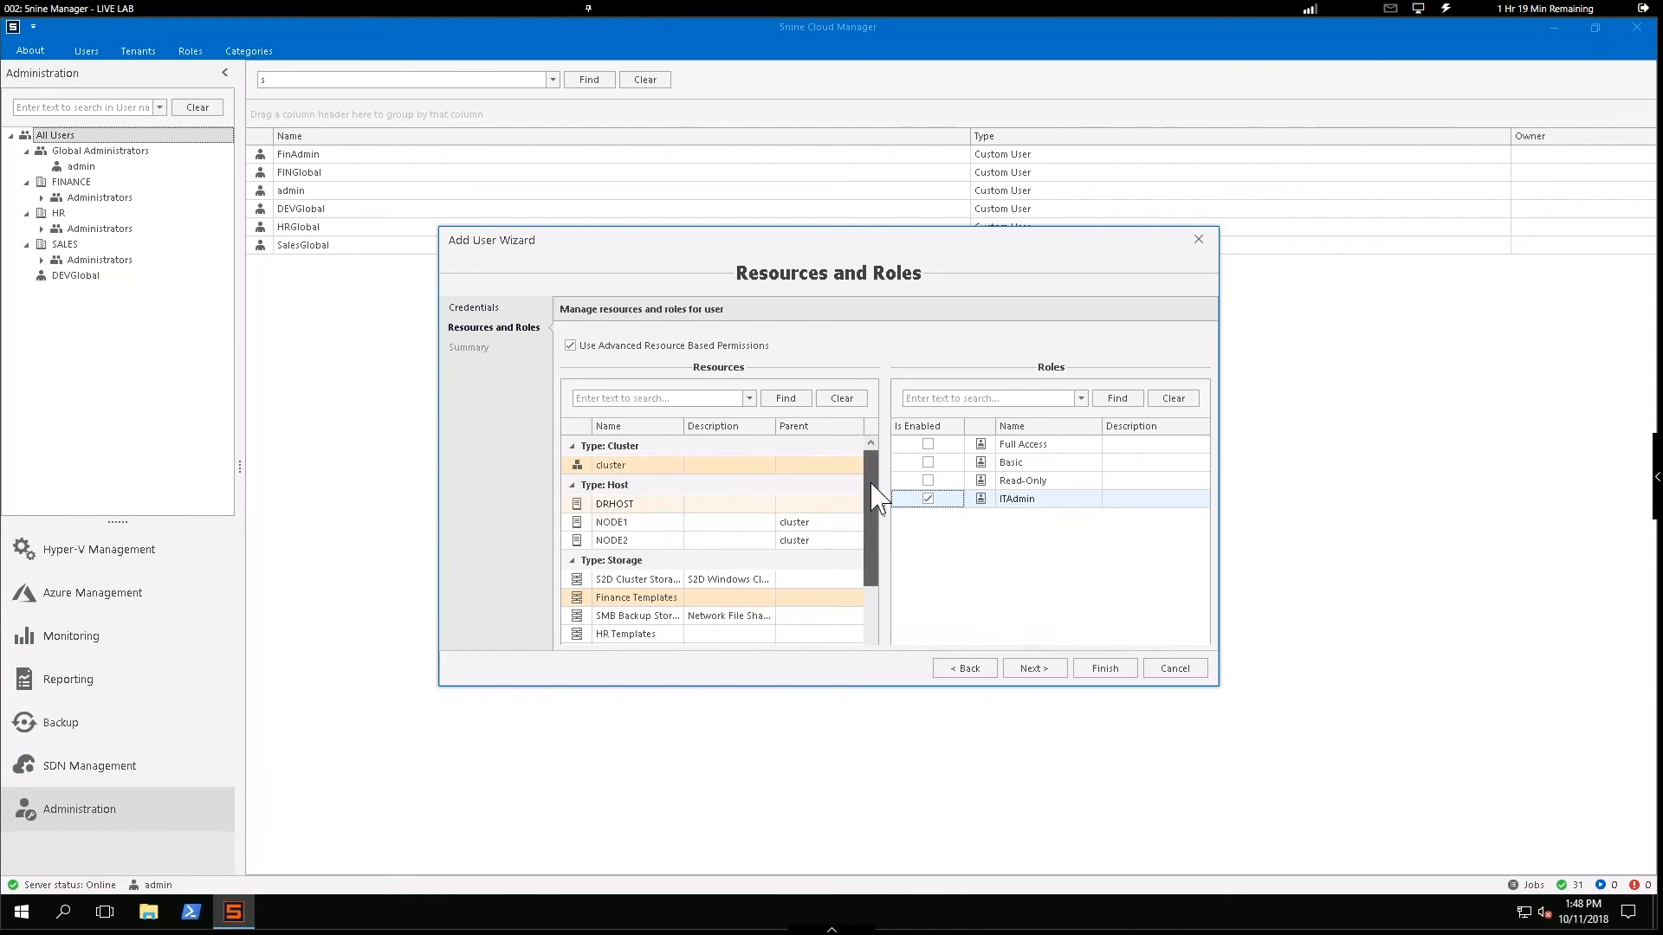
- Assign the ITAdmin role on the virtual machines DR-SQL, DR-DC3 and DR-WebServer, and finish creating the user
mouse_move(876, 482)
left_mouse_down()
mouse_move(873, 528)
mouse_move(866, 512)
left_mouse_up()
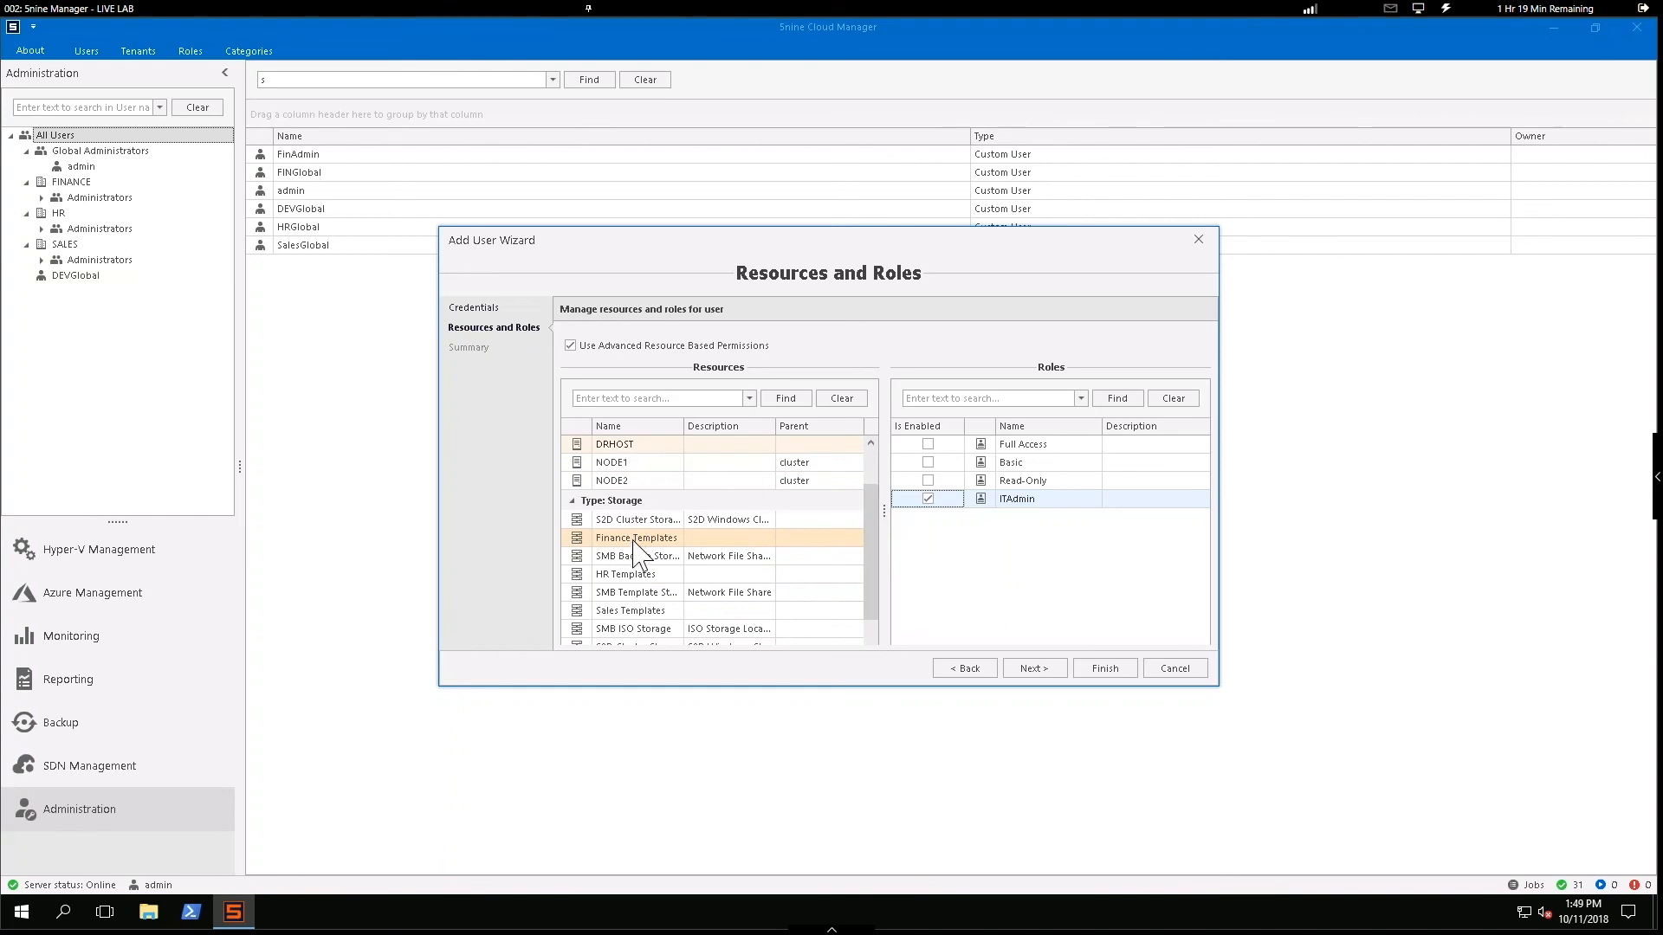
left_click_drag(870, 538, 872, 623)
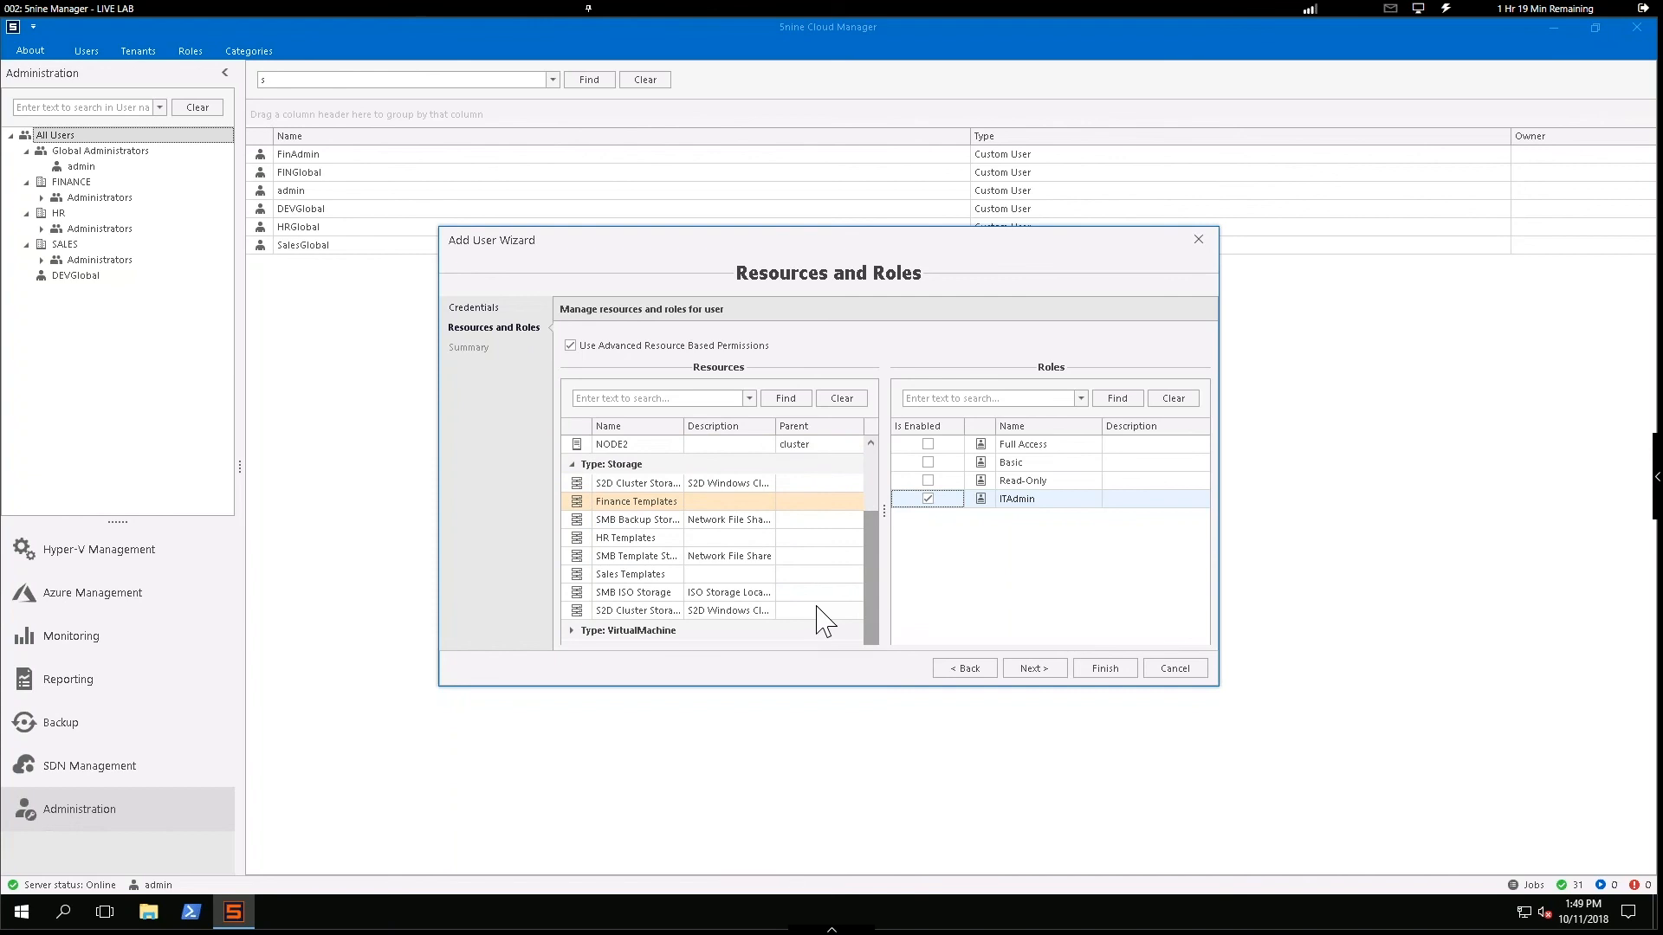
left_click(570, 632)
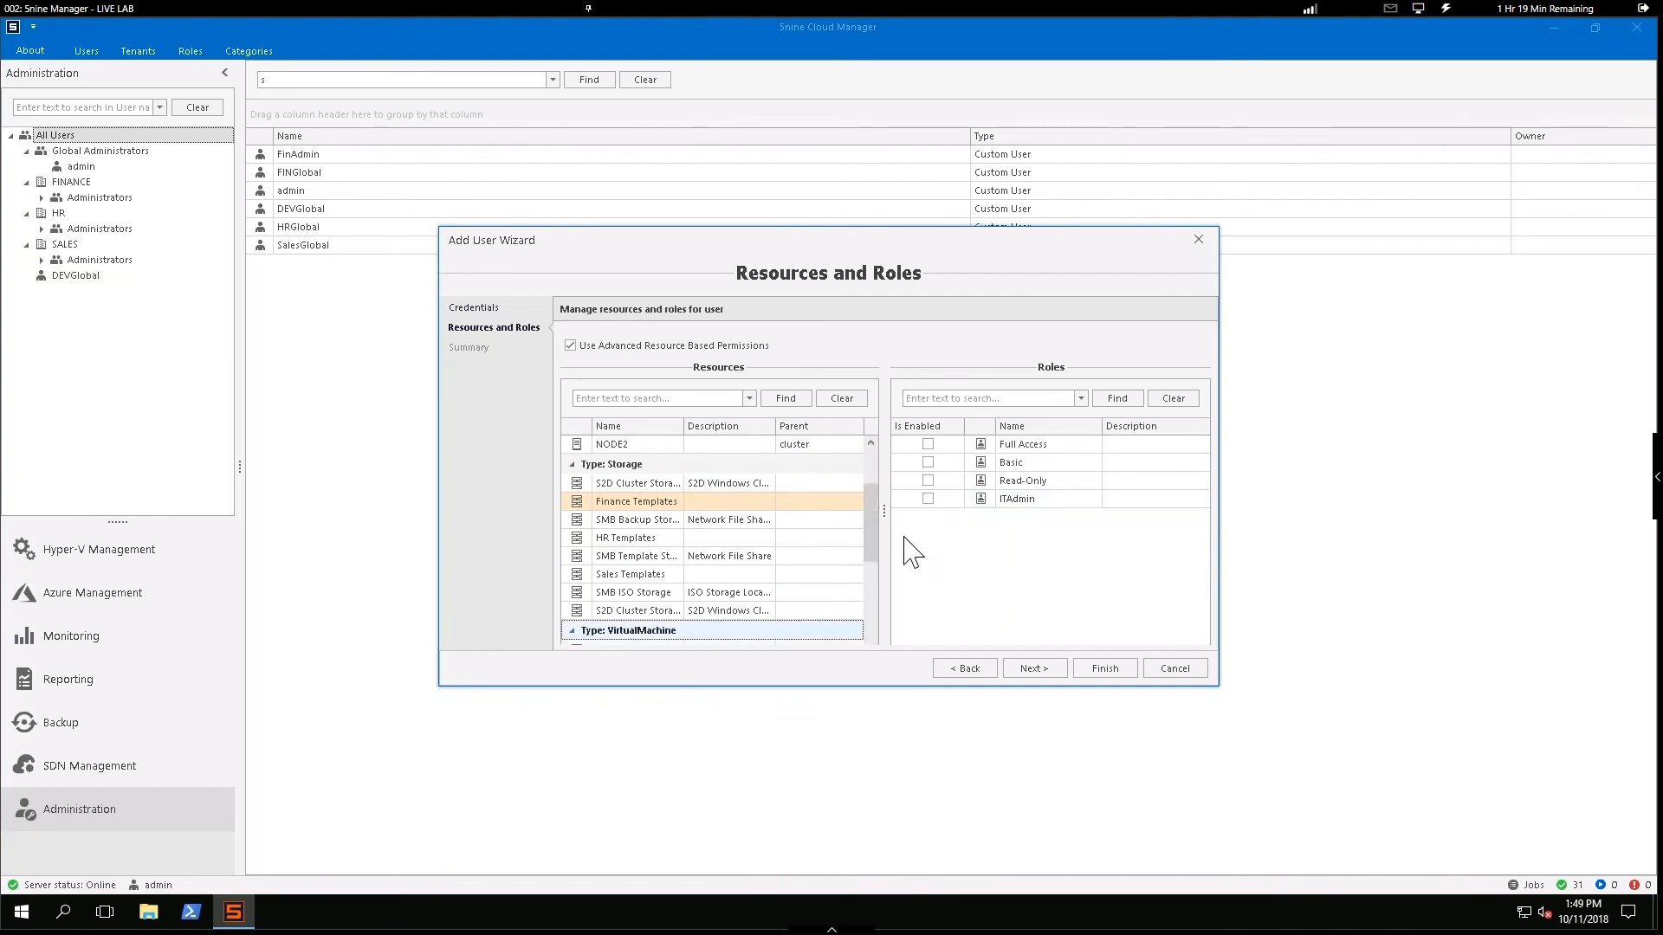
left_click_drag(874, 526, 876, 570)
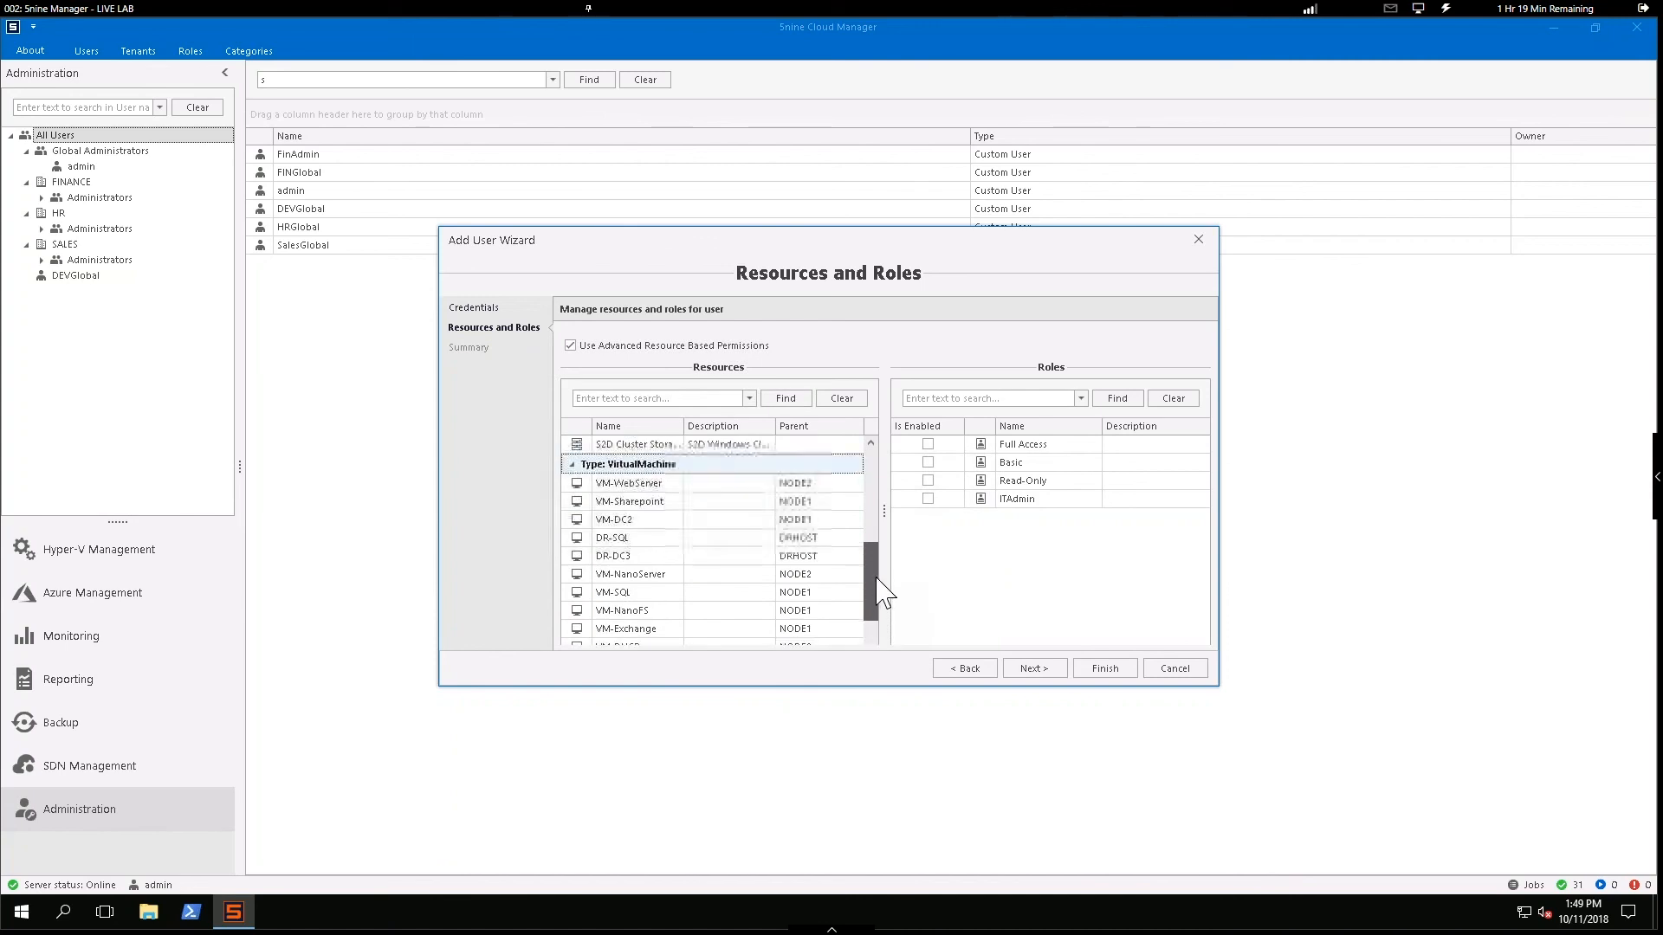
left_click(648, 539)
left_click(660, 555, "ctrl")
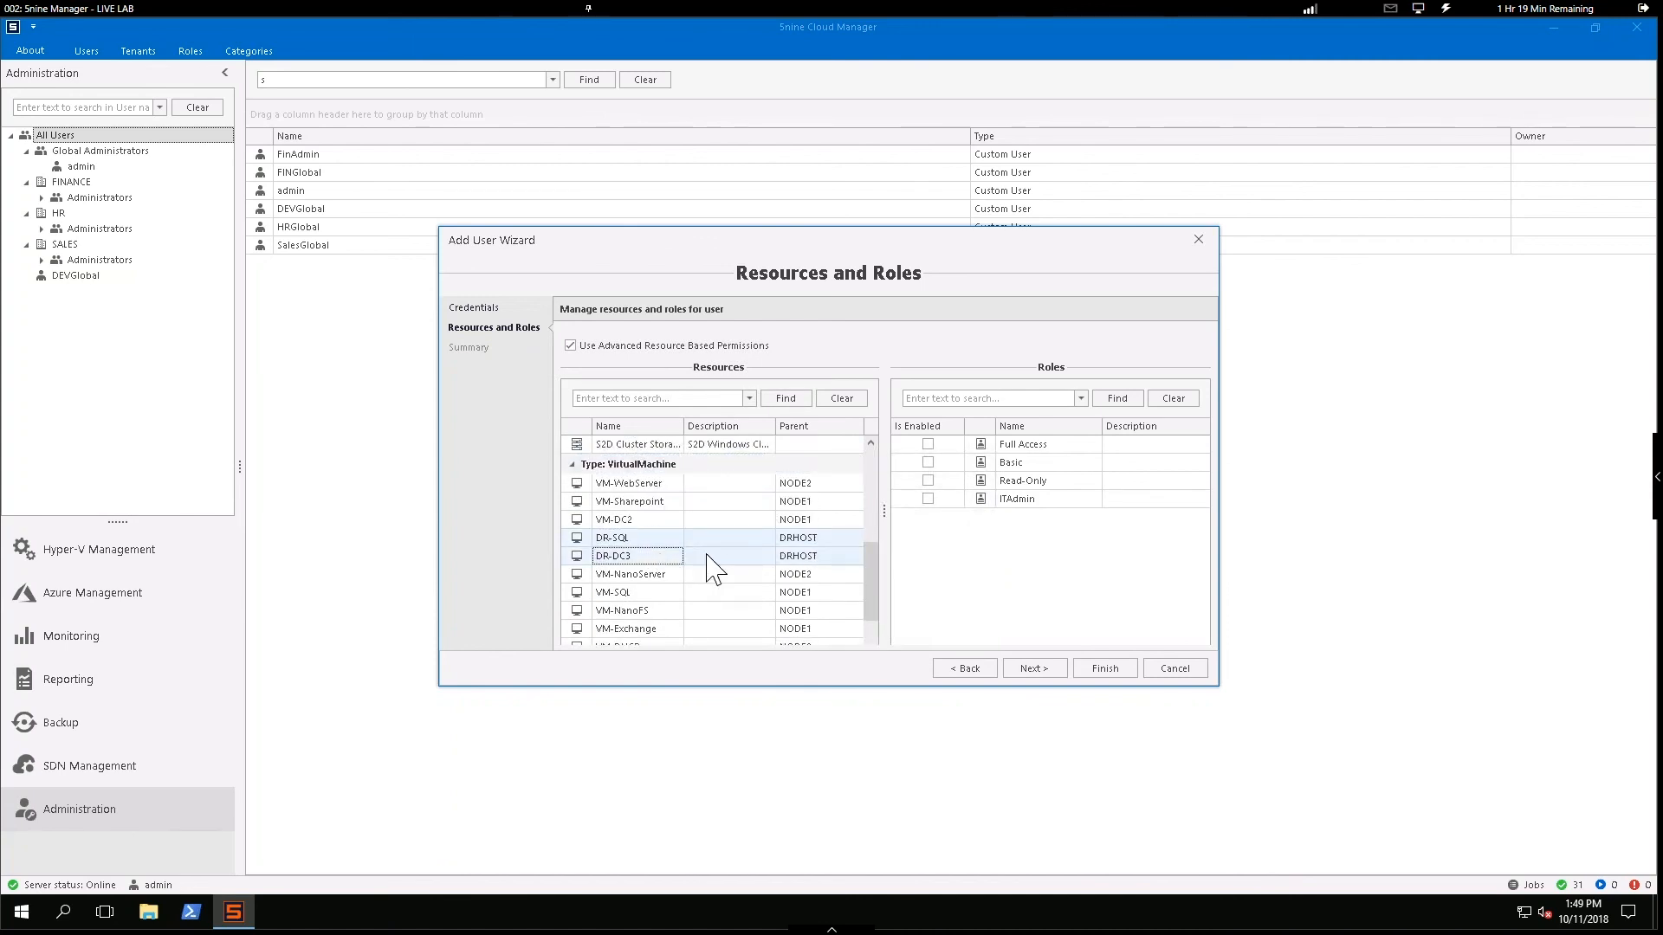
left_click_drag(874, 561, 876, 615)
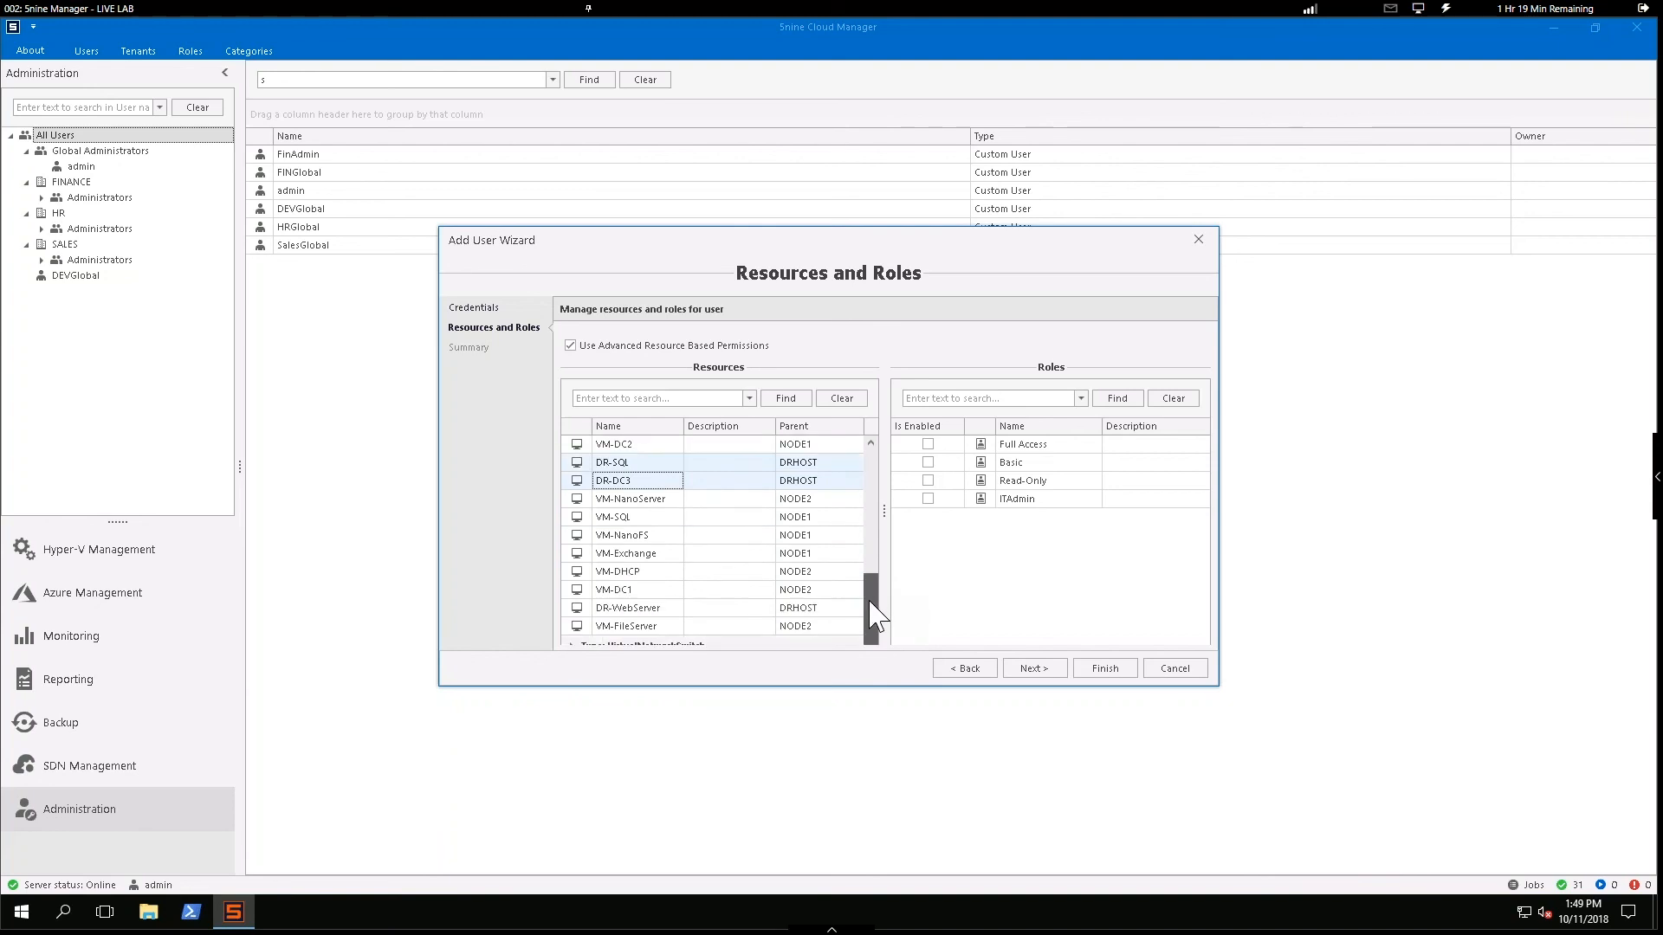
left_click(658, 609, "ctrl")
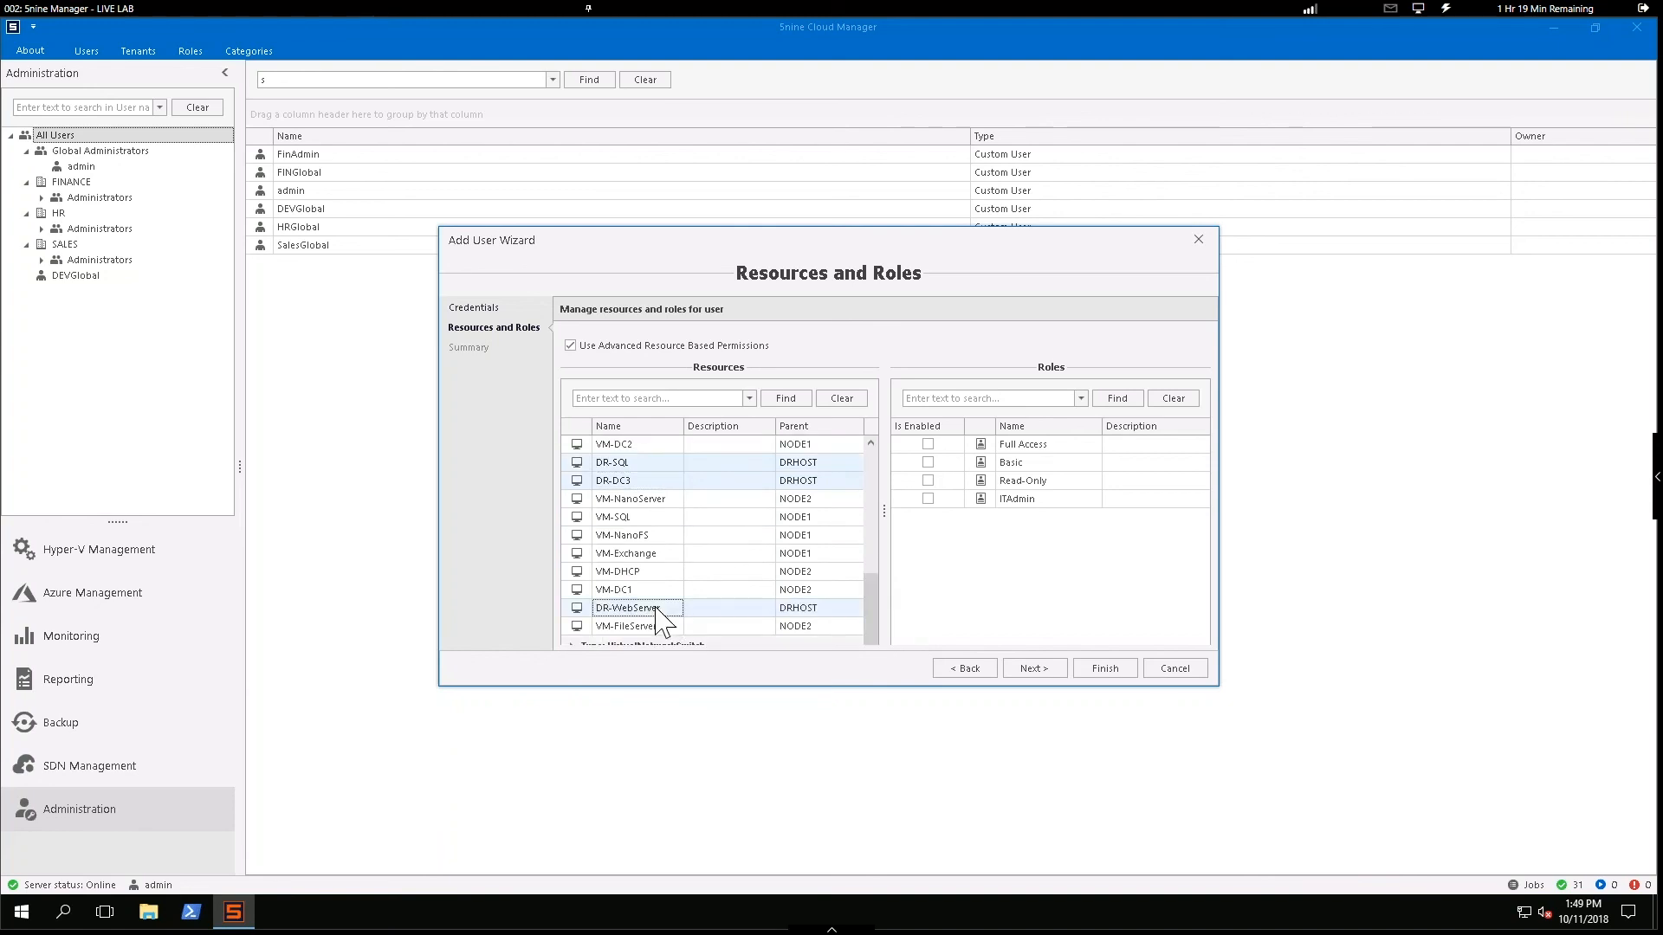
left_click(928, 498)
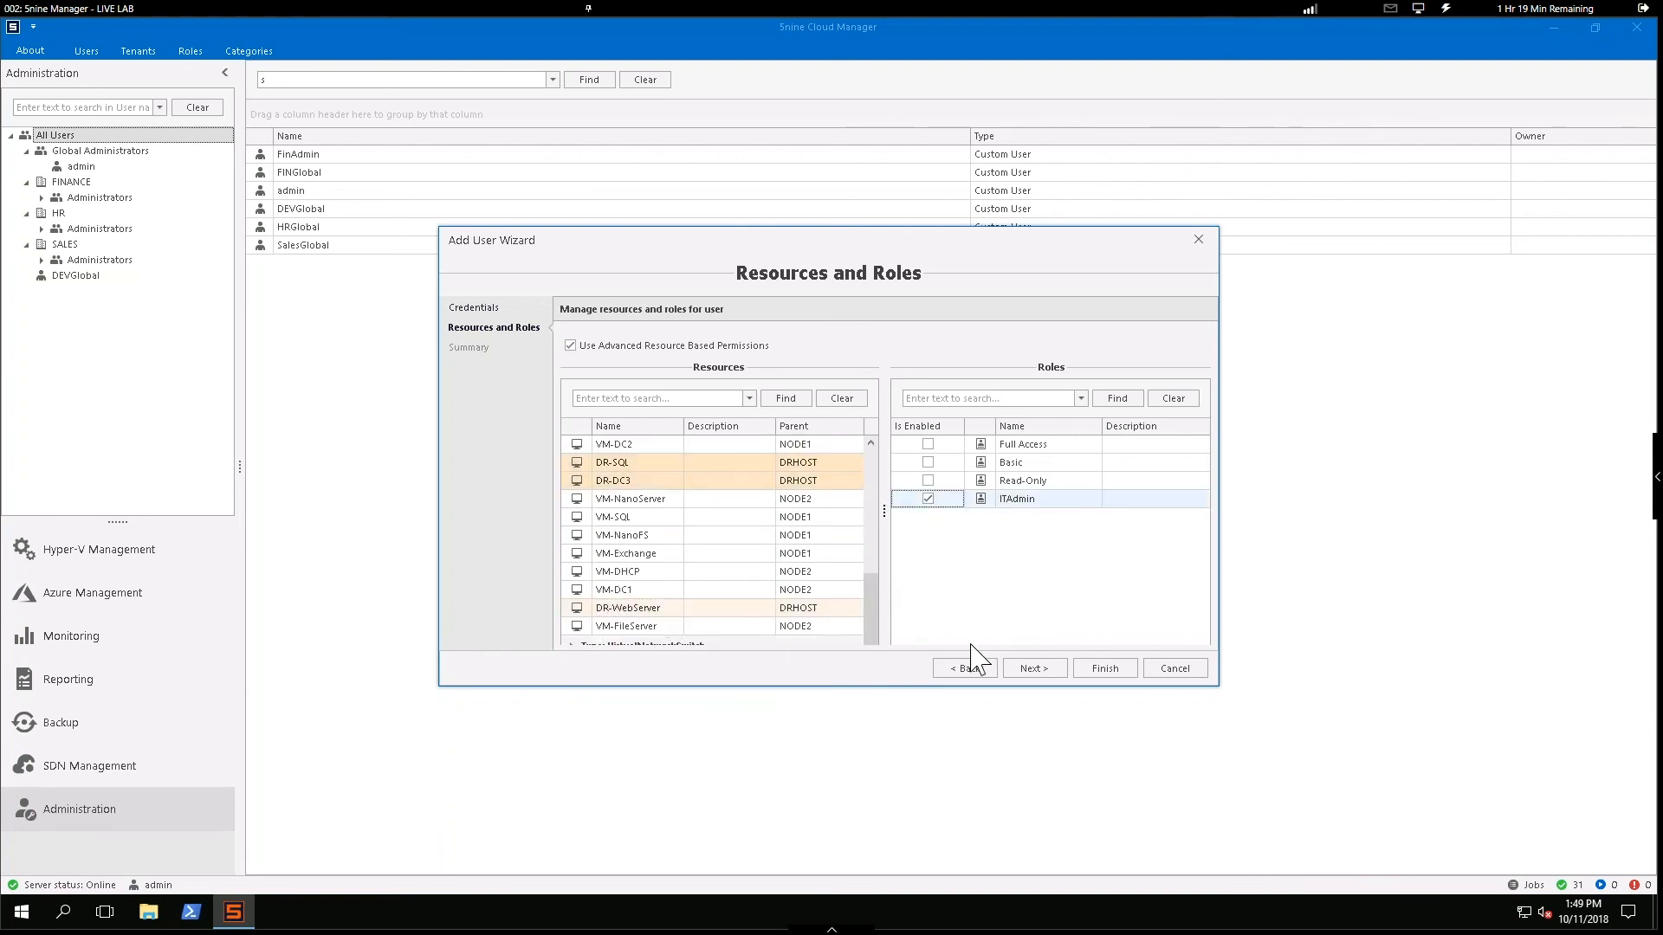
left_click(1033, 669)
left_click(1105, 668)
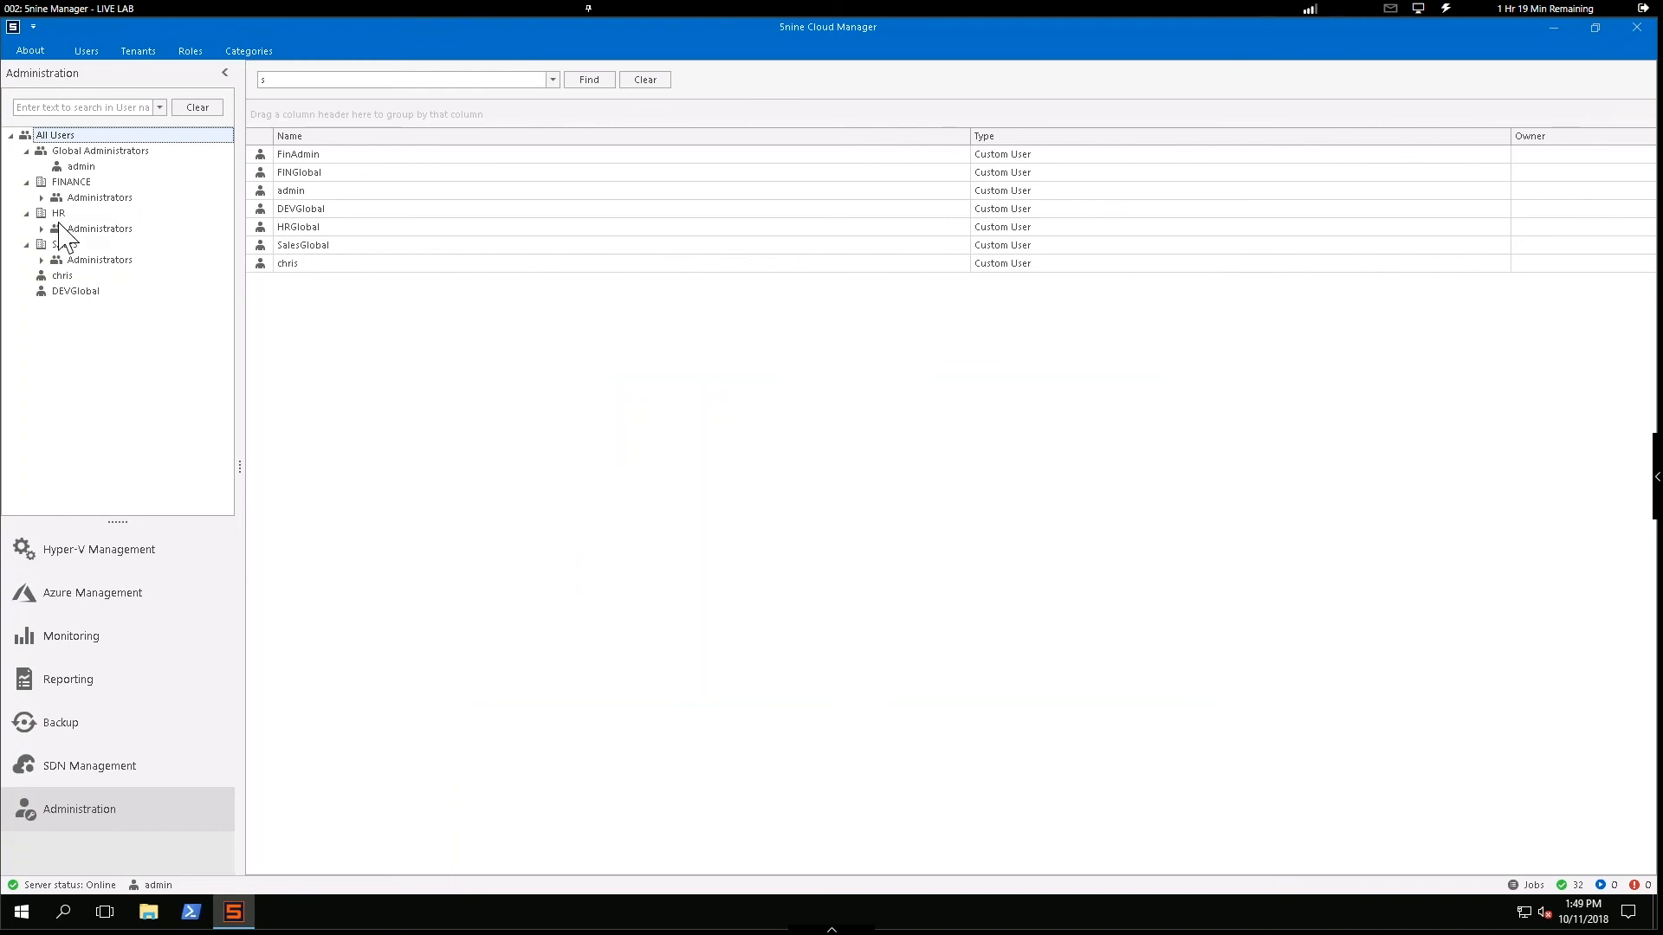
- View the users belonging to the HR and SALES tenants
left_click(57, 215)
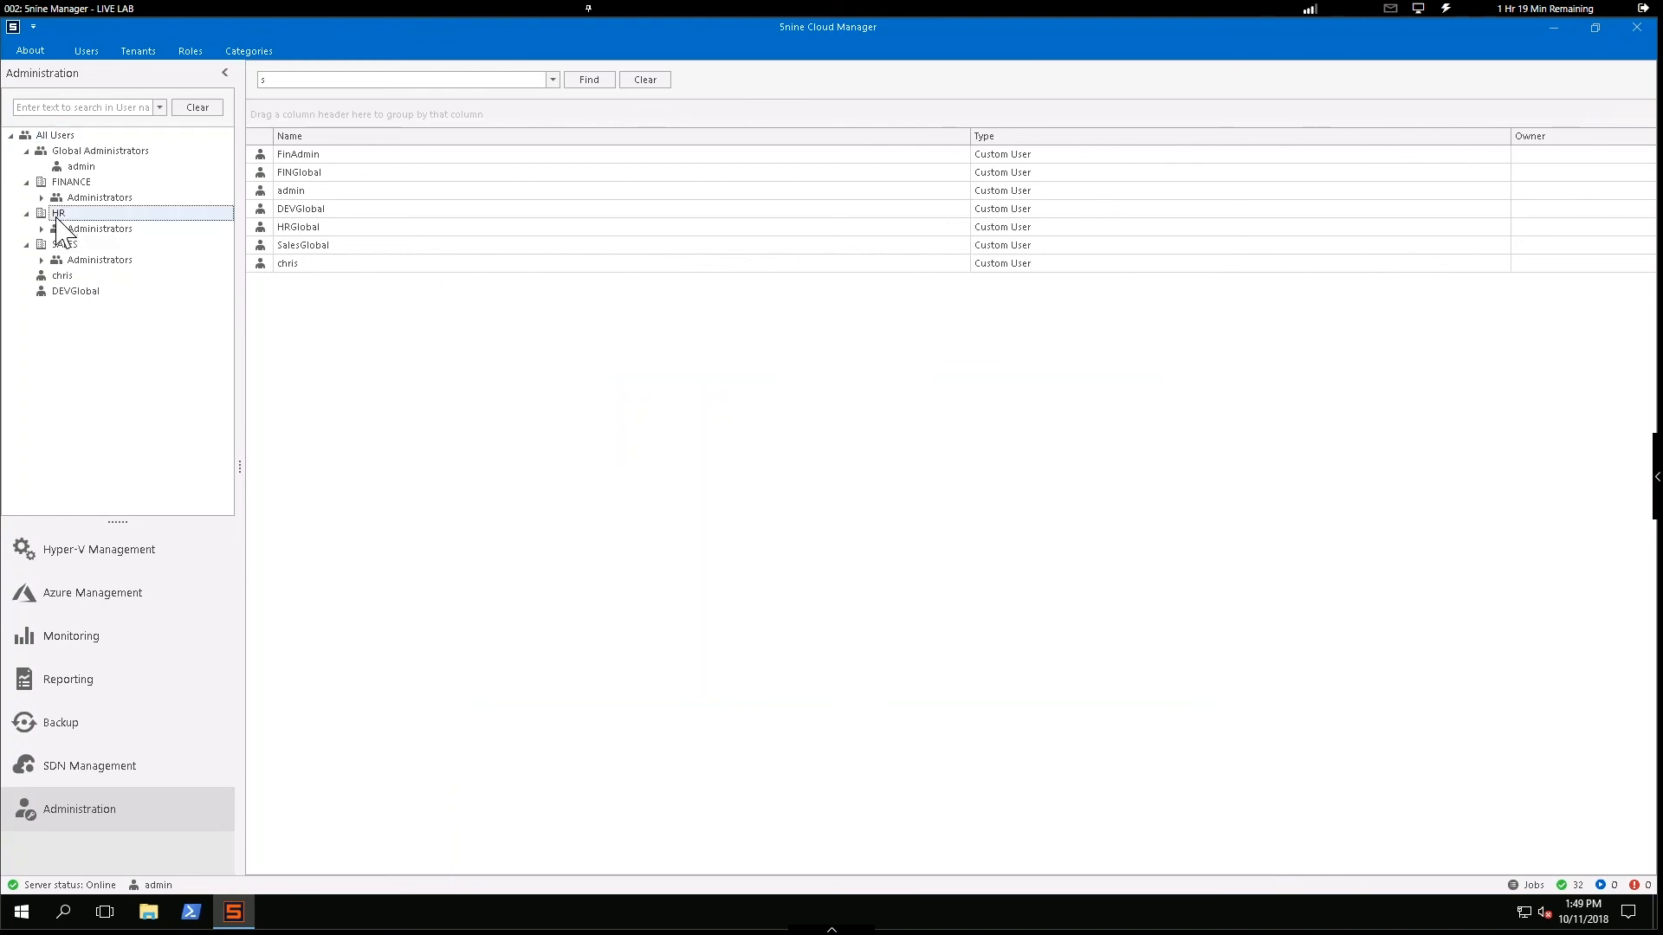
left_click(64, 246)
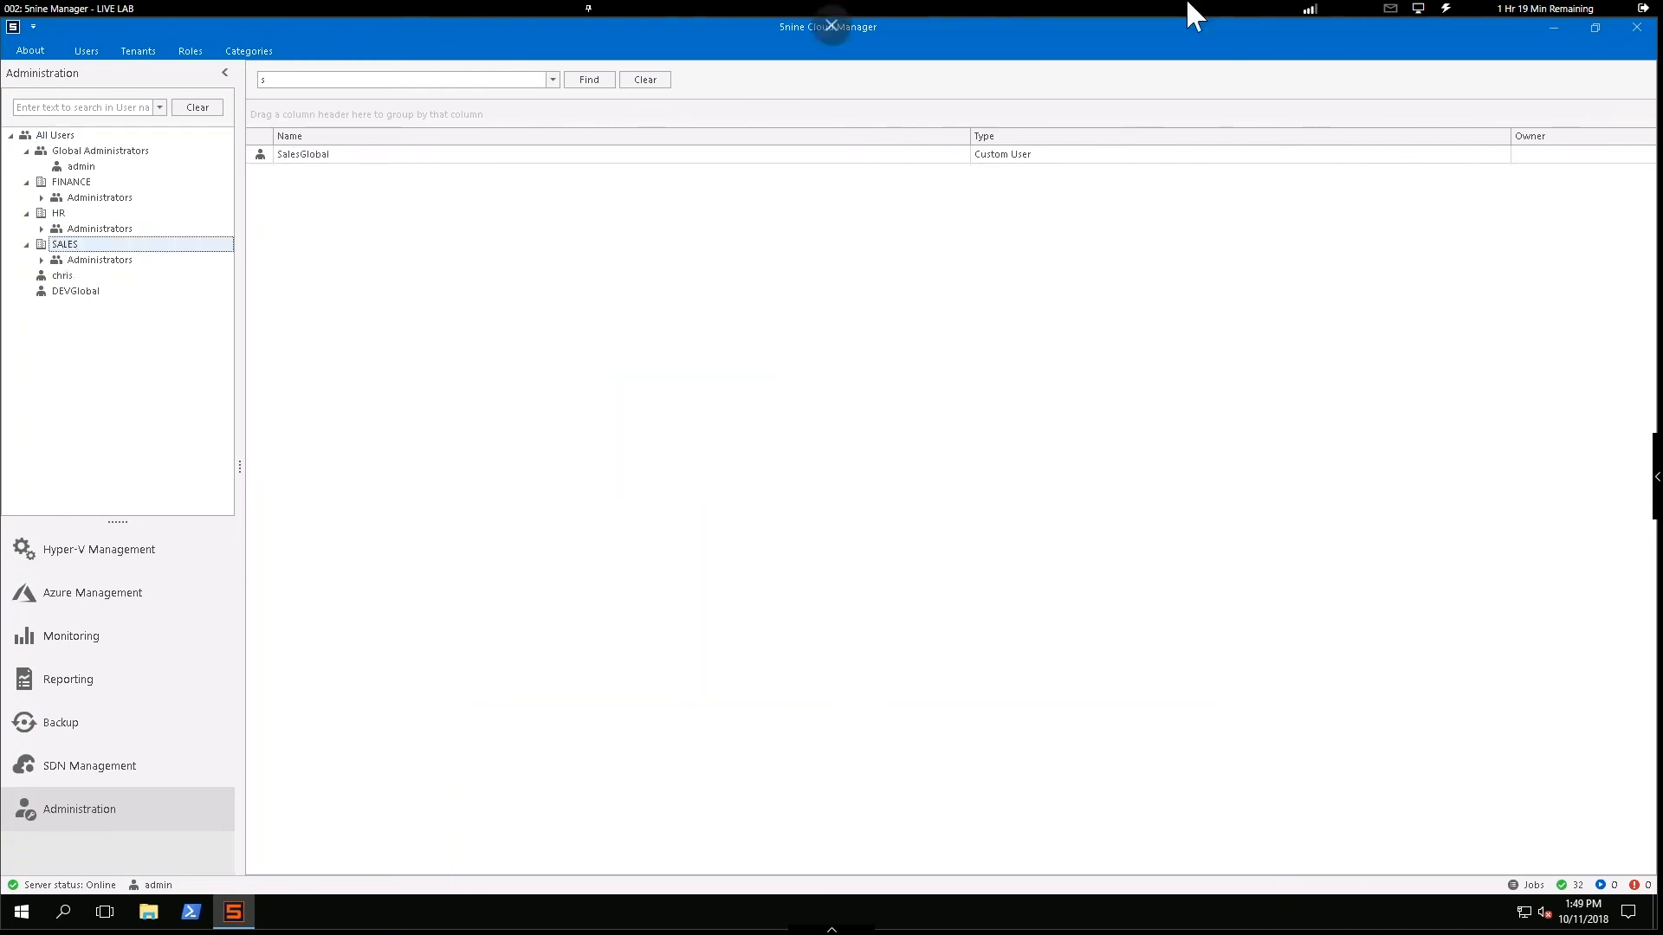
left_click(1553, 29)
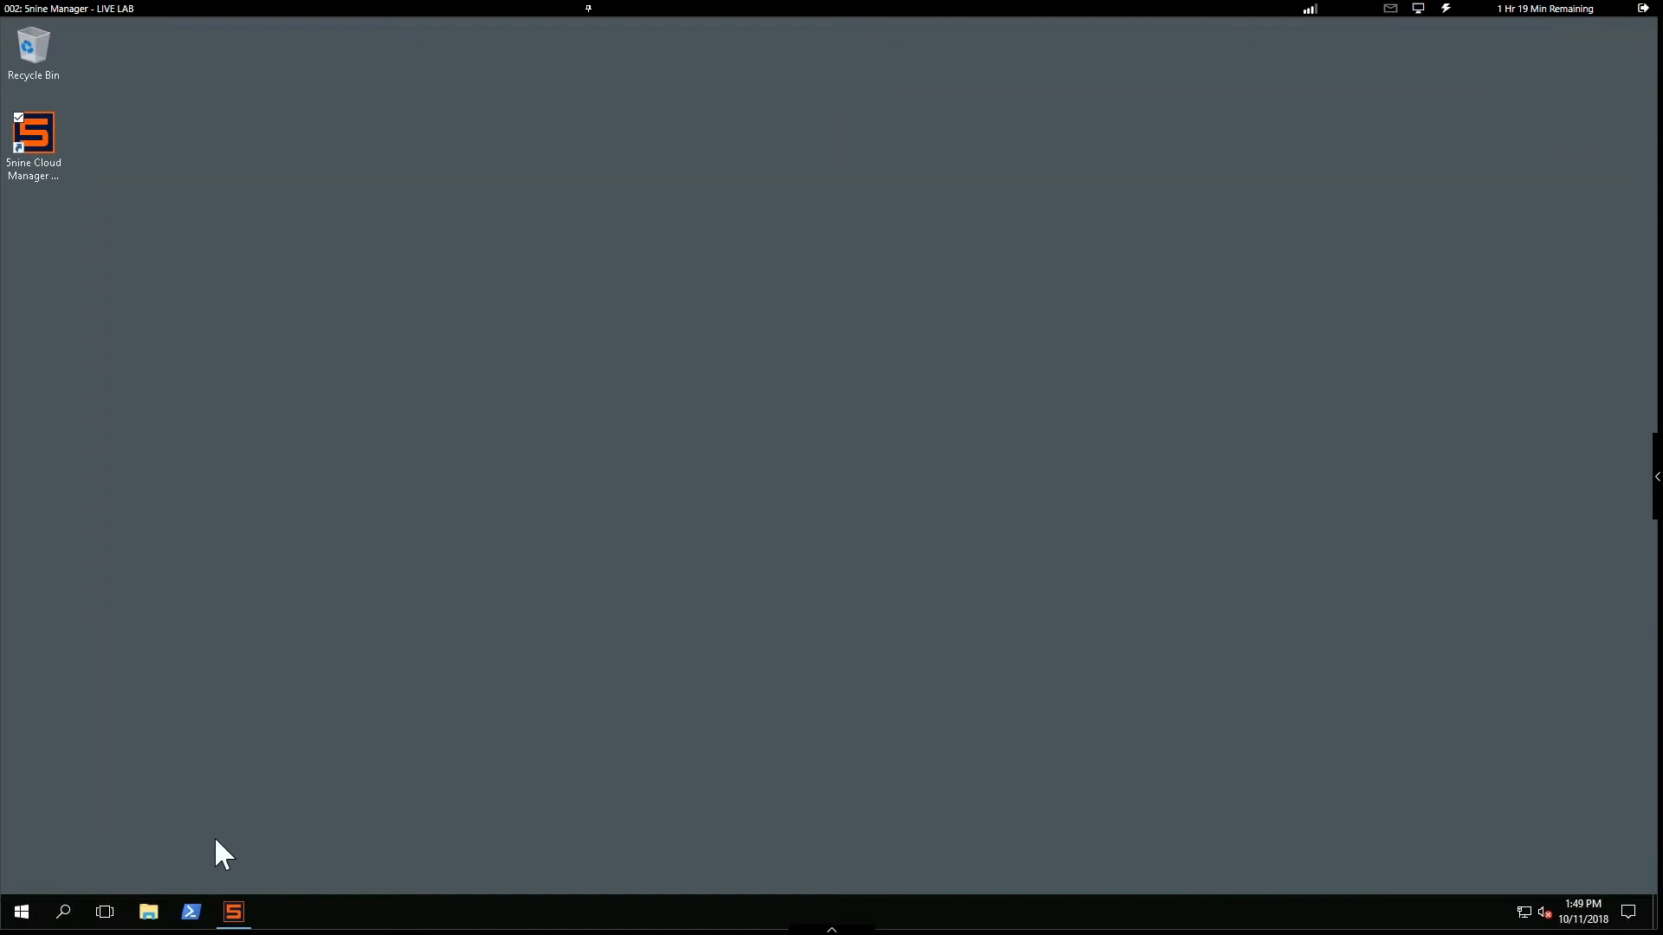
left_click(370, 541)
left_click(242, 917)
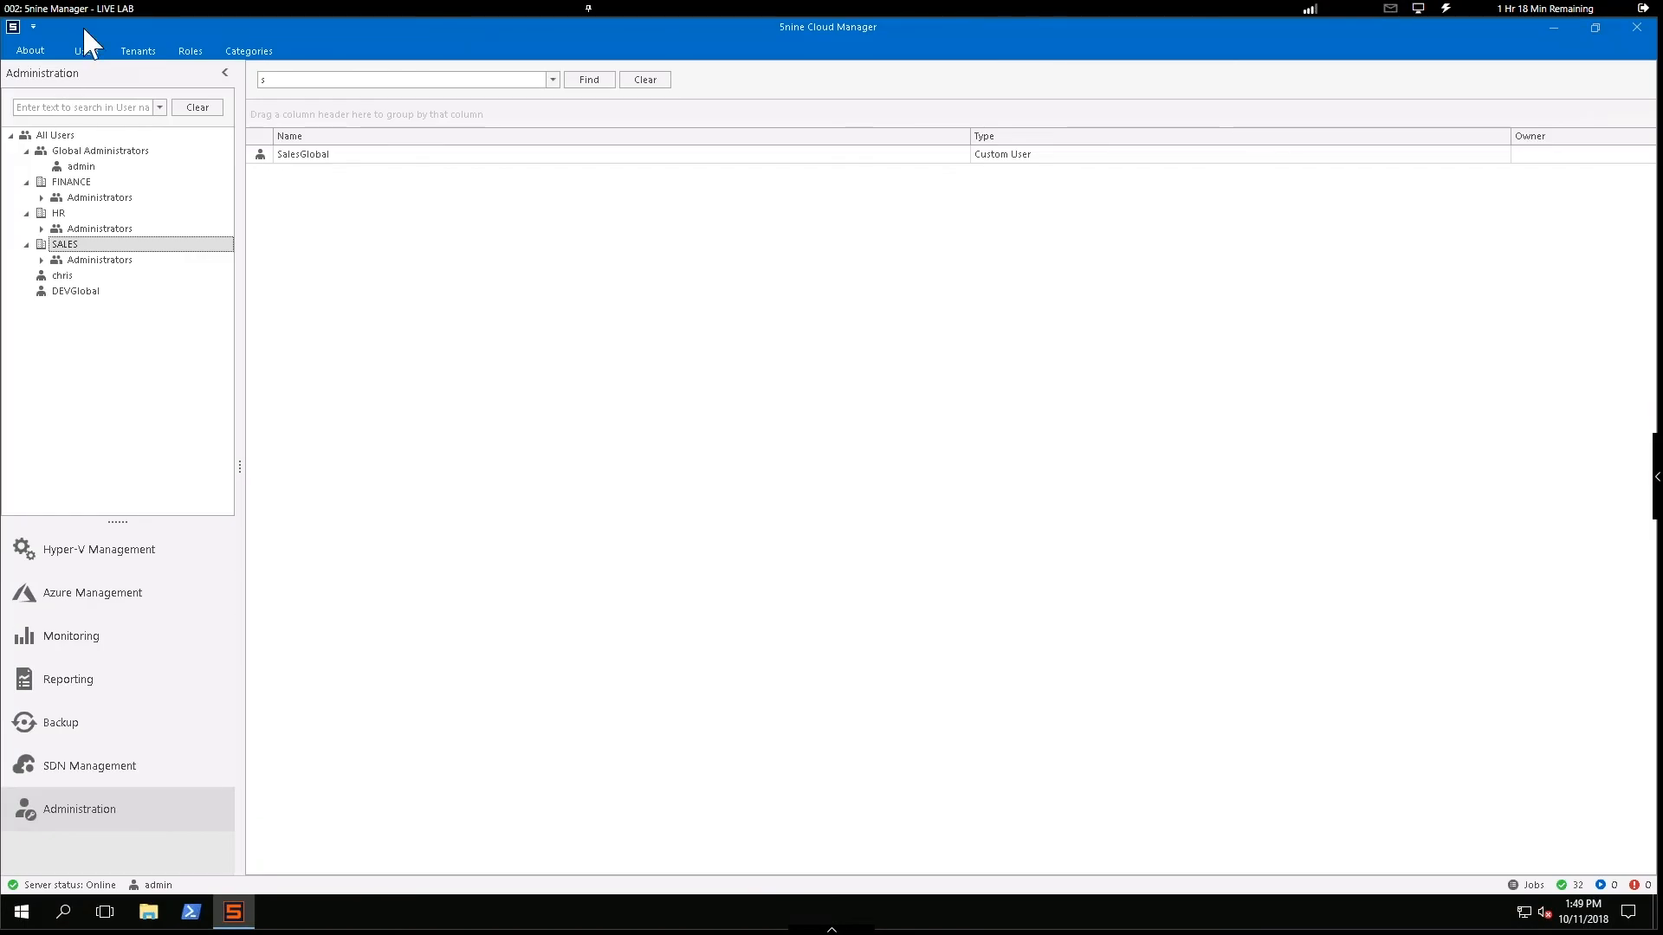
- Review the hosts, virtual machines and Hyper-V management commands available to the global administrator, and minimize the manager window
left_click(76, 551)
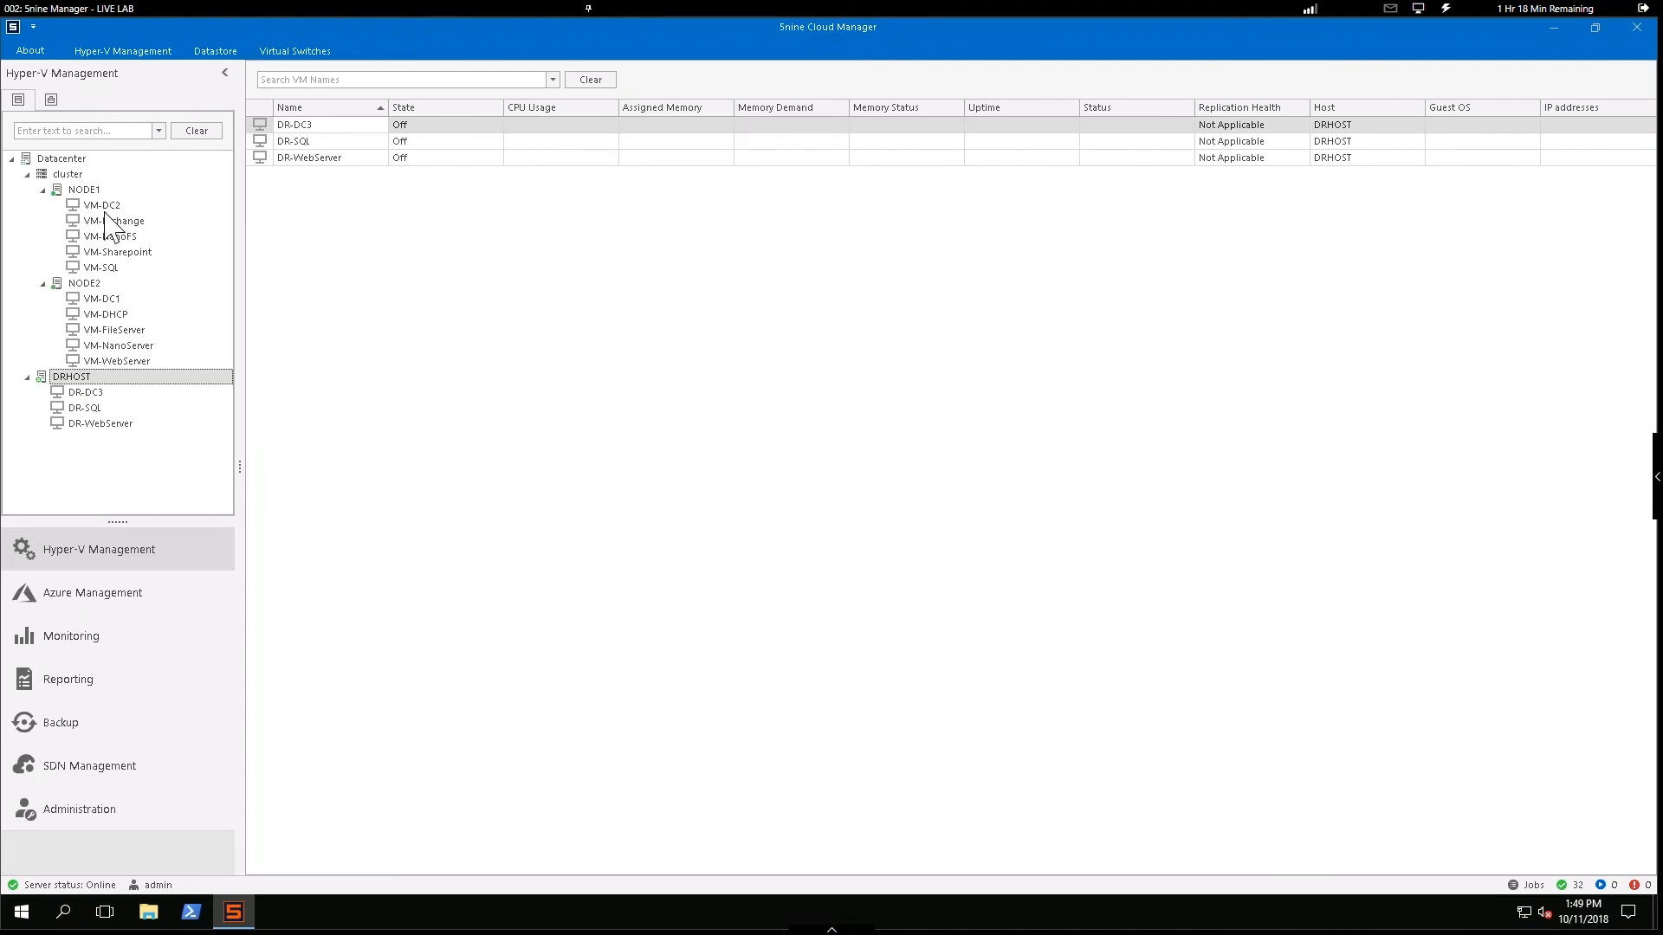
left_click(135, 52)
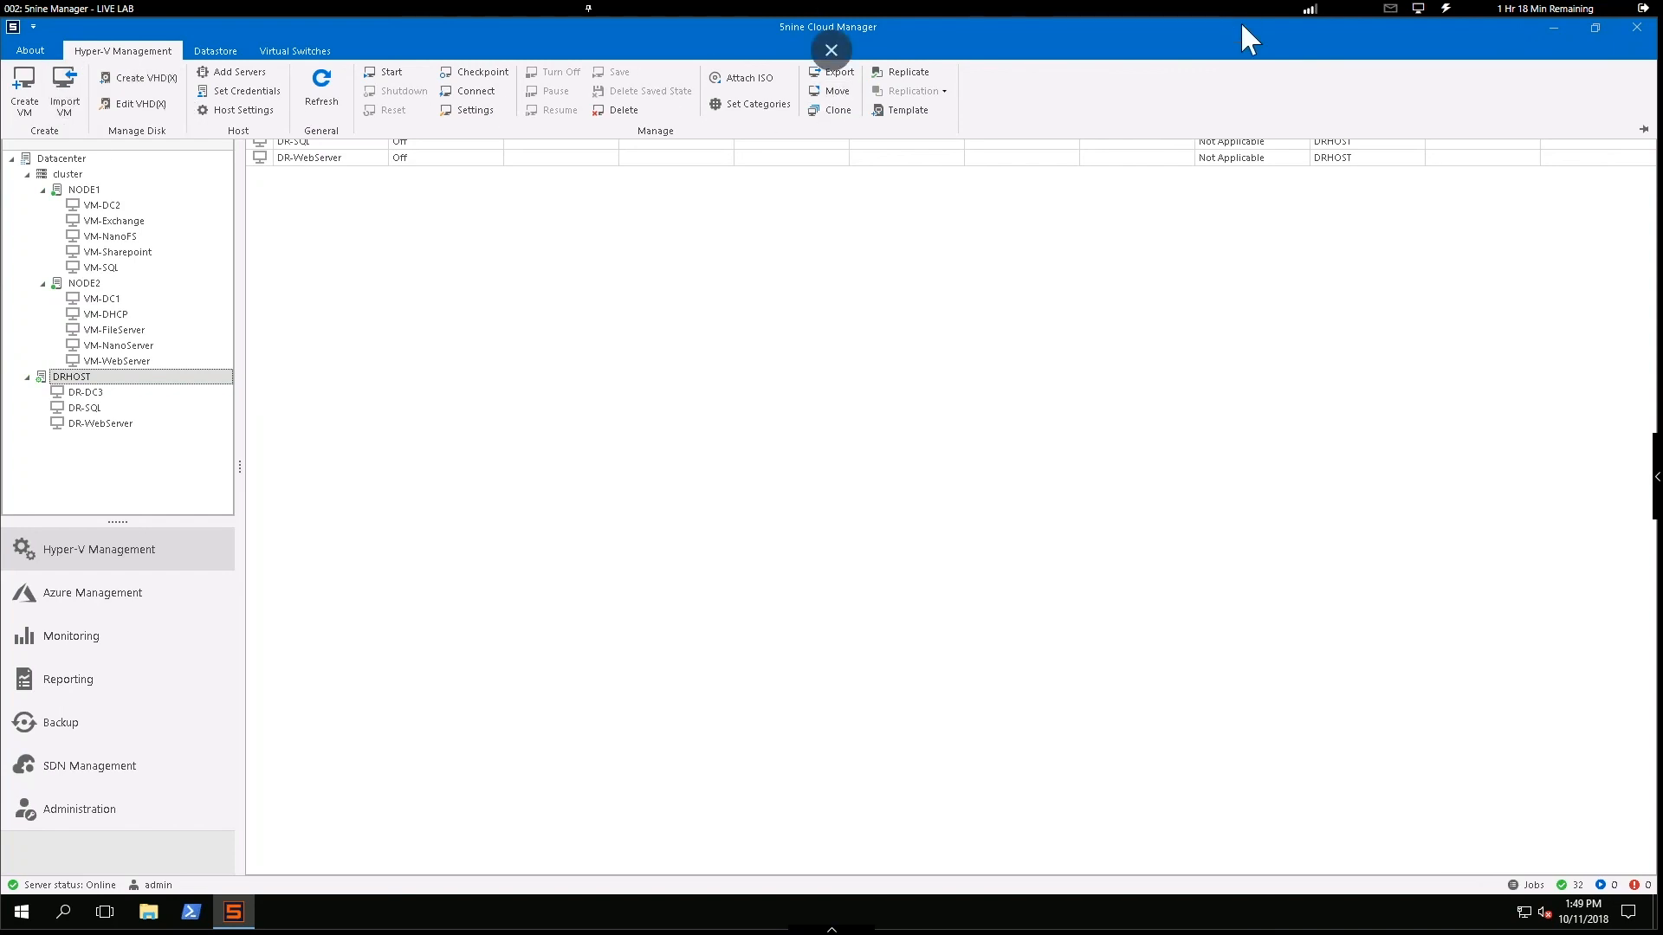
left_click(1553, 27)
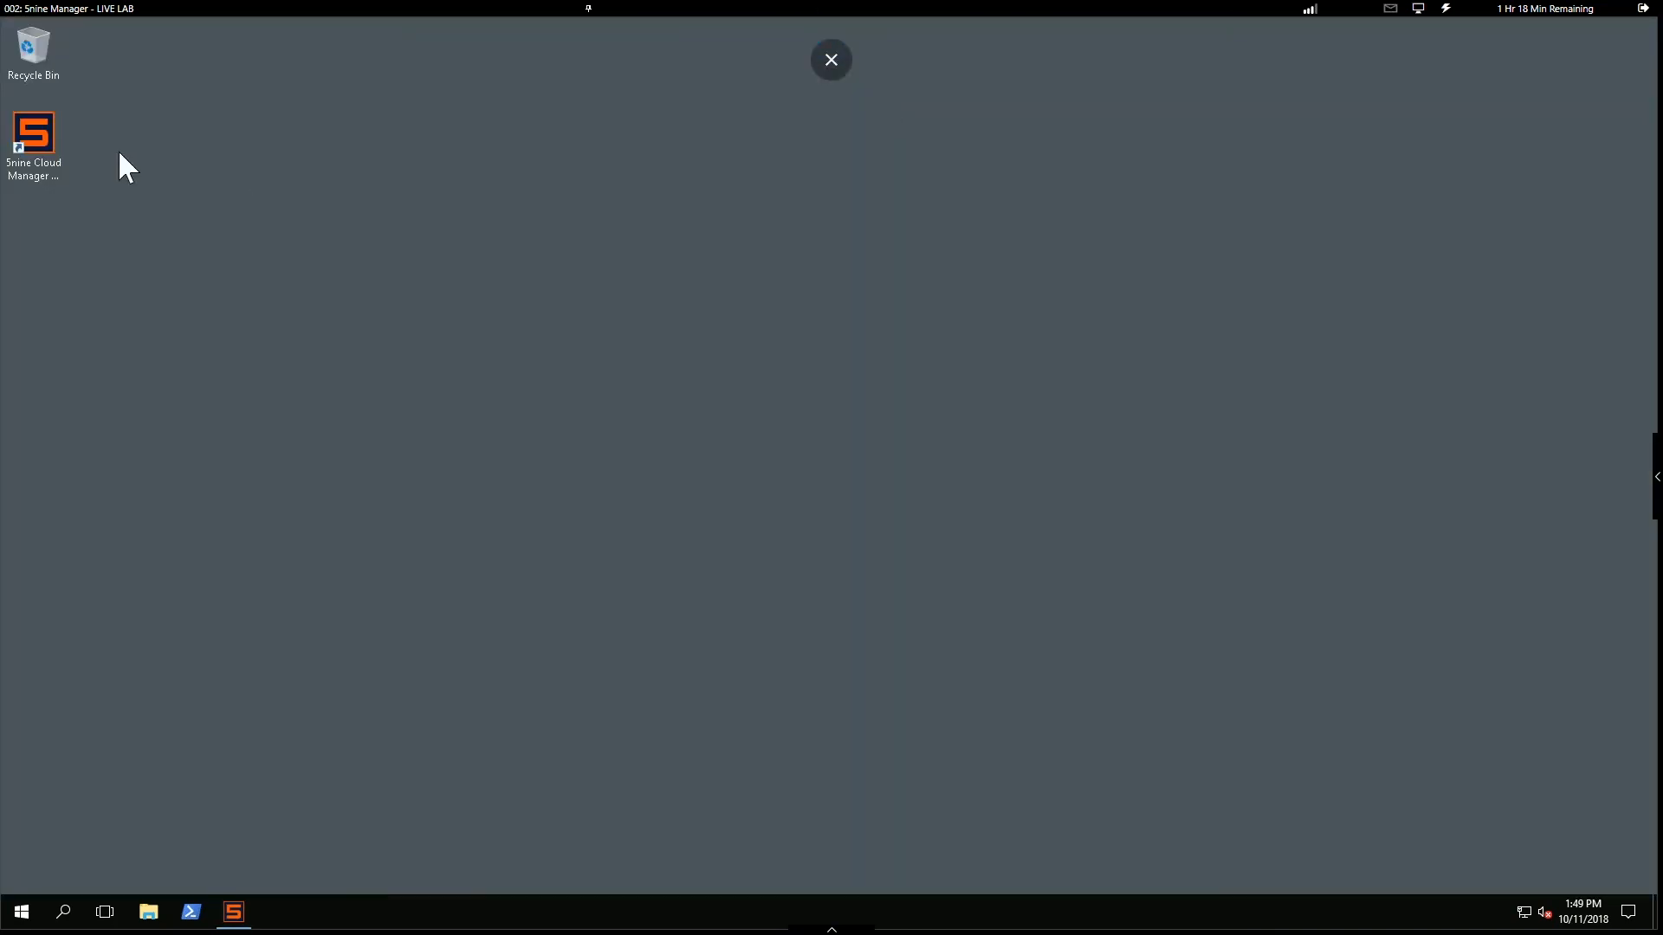